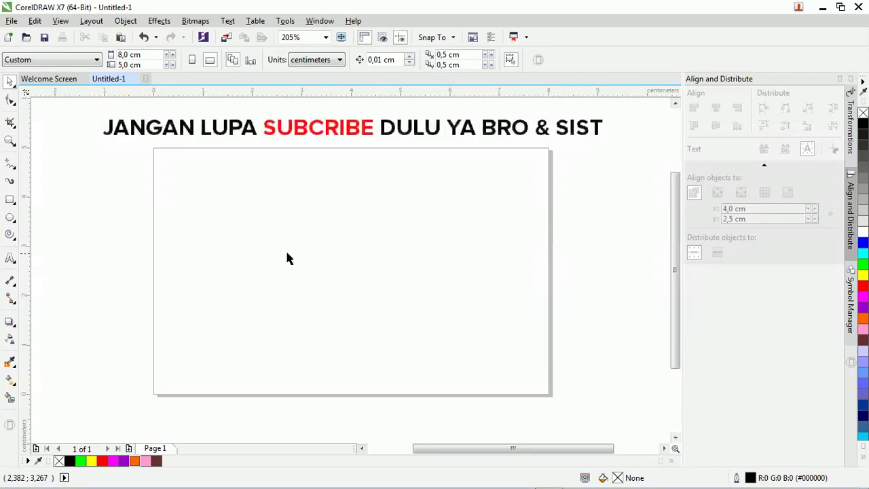
Draw a circle about 2.5 cm across near the page centre
{"action": "left_click", "coordinate": [10, 218]}
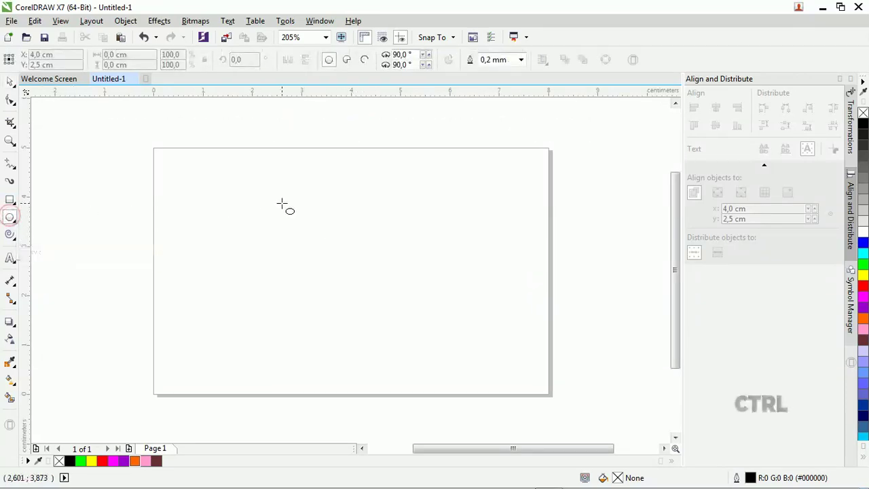
{"action": "left_click_drag", "start_coordinate": [281, 204], "coordinate": [368, 290]}
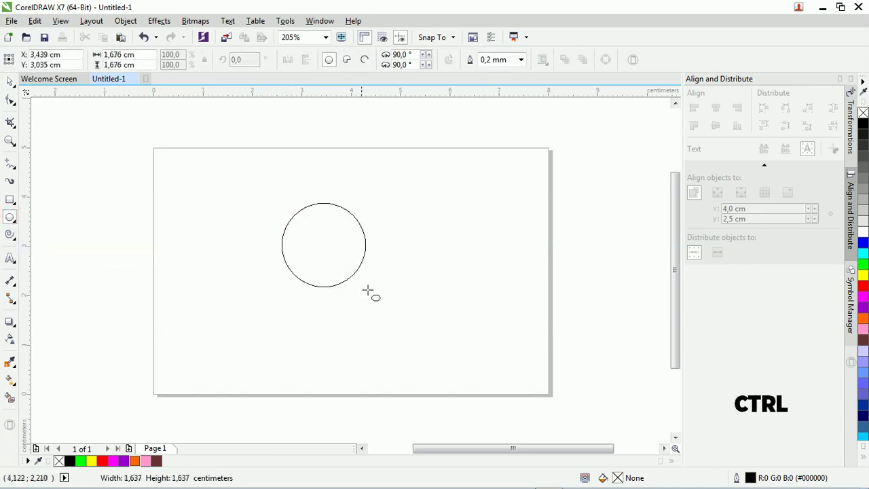
{"action": "left_click_drag", "start_coordinate": [367, 290], "coordinate": [405, 327]}
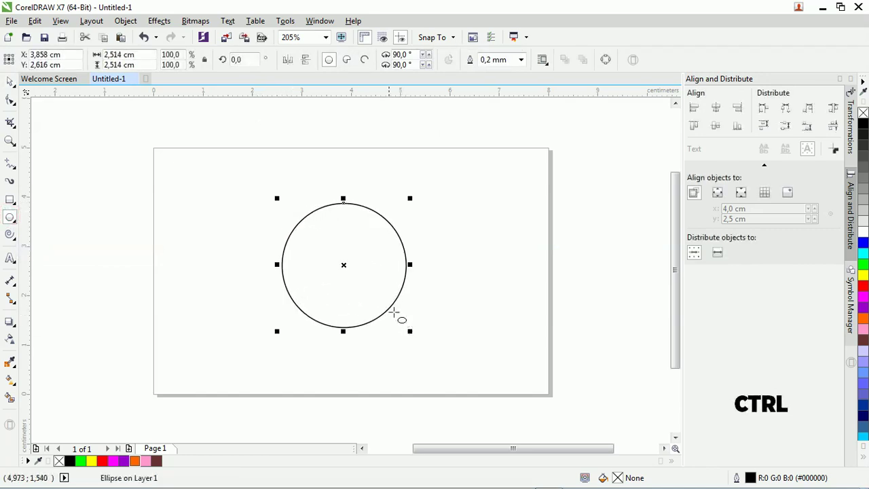
Drop a concentric copy at about 95% size inside the circle
{"action": "left_click", "coordinate": [12, 83]}
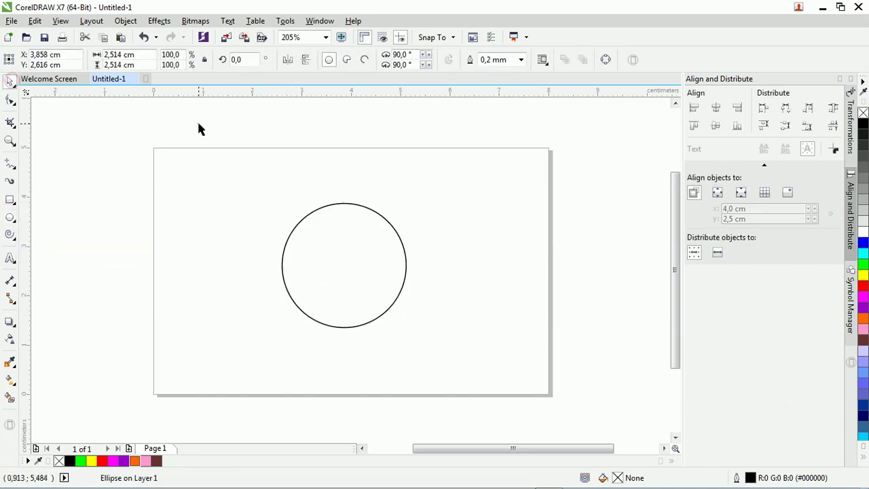
{"action": "left_click", "coordinate": [198, 124]}
{"action": "left_click", "coordinate": [392, 233]}
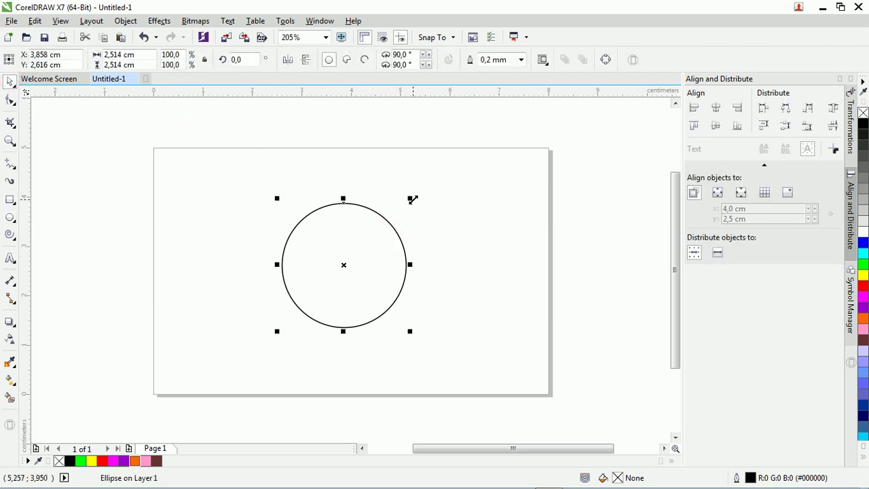
{"action": "mouse_move", "coordinate": [412, 198]}
{"action": "left_mouse_down"}
{"action": "mouse_move", "coordinate": [424, 192]}
{"action": "mouse_move", "coordinate": [407, 195]}
{"action": "left_mouse_up"}
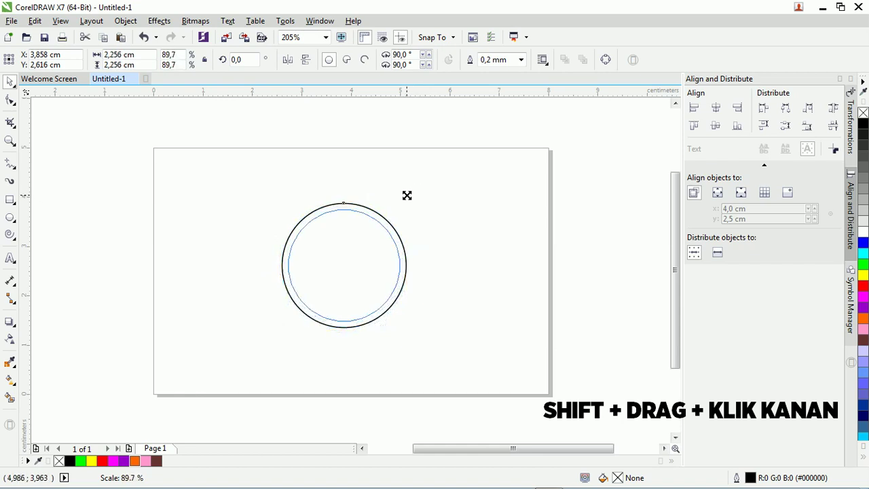
{"action": "left_click_drag", "start_coordinate": [407, 195], "coordinate": [410, 194]}
{"action": "right_click", "coordinate": [410, 194]}
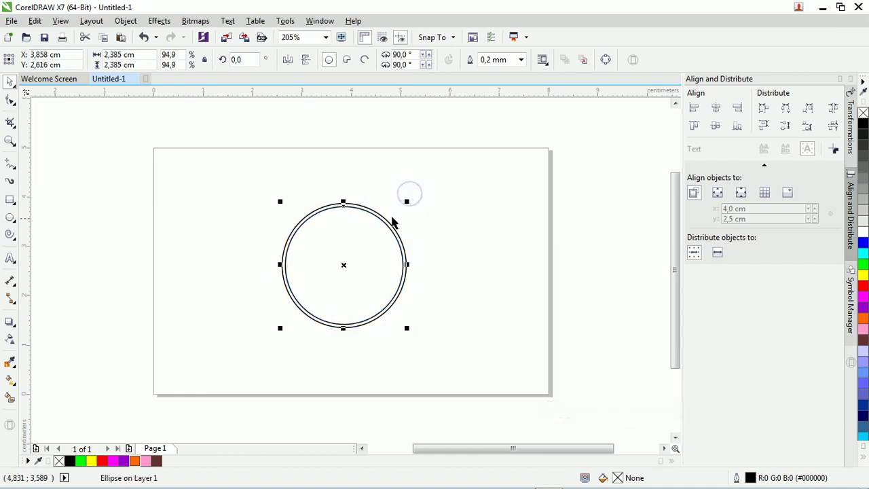
Marquee-select both concentric circles together
{"action": "left_click", "coordinate": [442, 215]}
{"action": "left_click", "coordinate": [230, 245]}
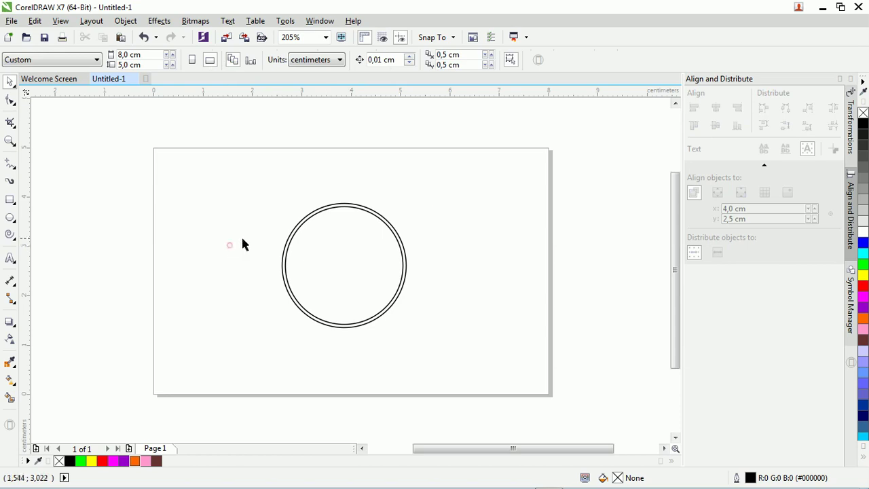
{"action": "left_click", "coordinate": [333, 265]}
{"action": "left_click", "coordinate": [275, 188]}
{"action": "left_click_drag", "start_coordinate": [228, 160], "coordinate": [451, 350]}
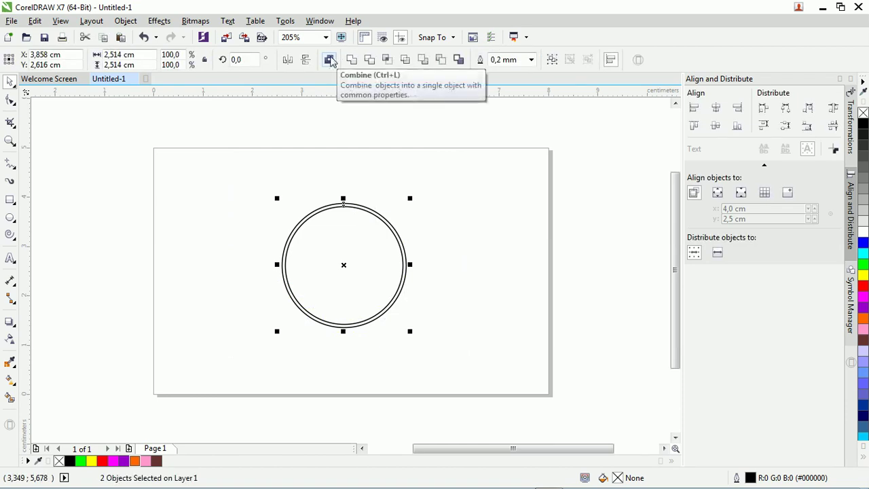
Combine both circles into one ring curve and zoom to fit it with F4
{"action": "left_click", "coordinate": [331, 60]}
{"action": "left_click", "coordinate": [456, 201]}
{"action": "key", "text": "F4"}
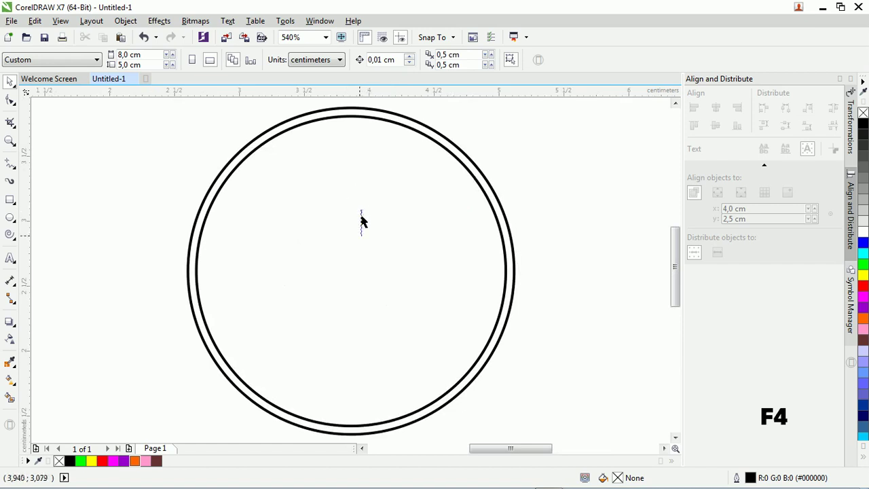
{"action": "left_click", "coordinate": [361, 211]}
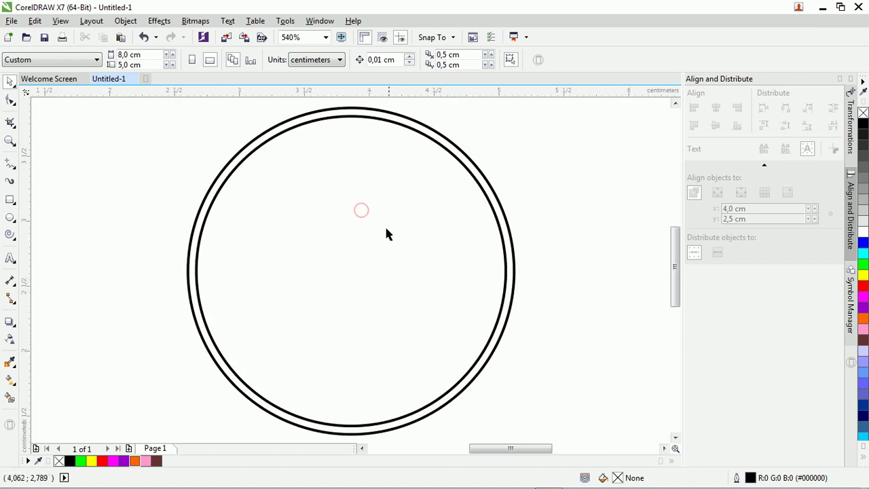
{"action": "left_click", "coordinate": [239, 163]}
{"action": "left_click", "coordinate": [160, 162]}
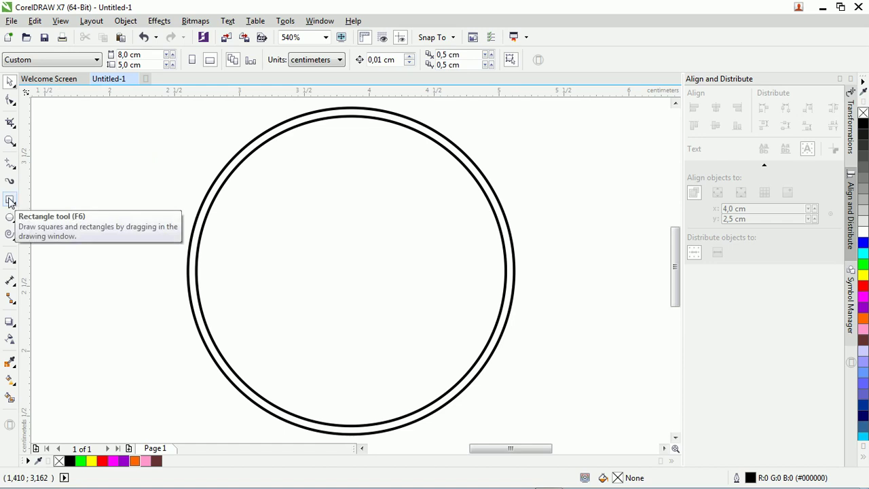
Draw a thin horizontal bar extending slightly past both sides of the ring
{"action": "left_click", "coordinate": [10, 201]}
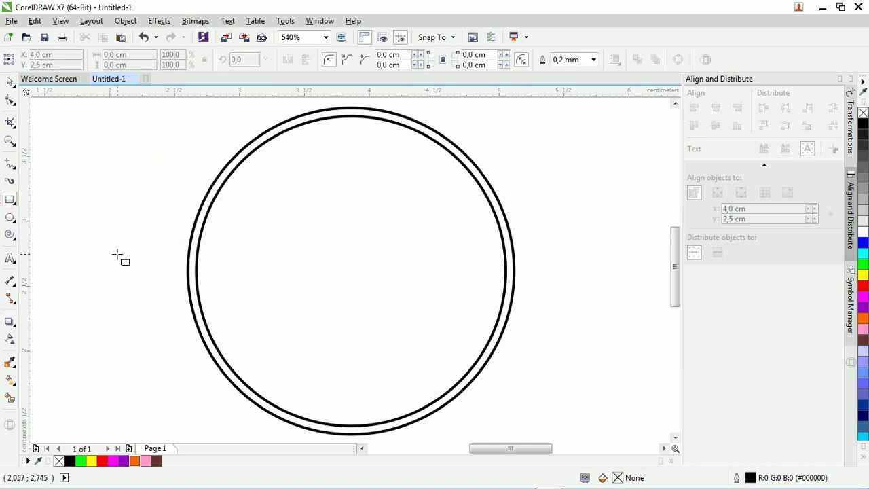
{"action": "left_click_drag", "start_coordinate": [117, 254], "coordinate": [556, 261]}
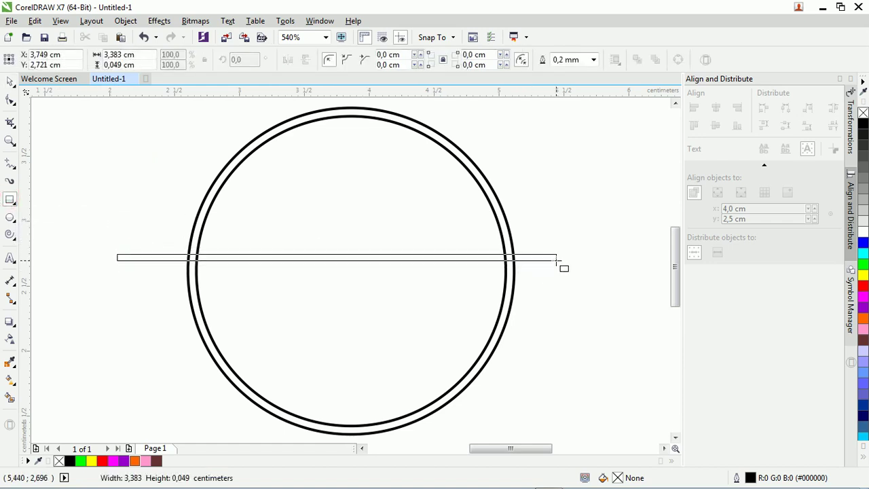
{"action": "left_click_drag", "start_coordinate": [562, 260], "coordinate": [567, 263]}
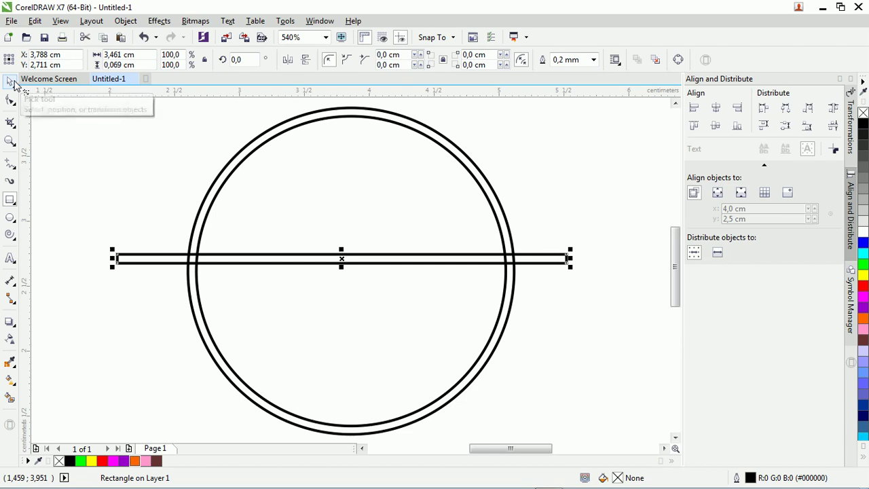
Centre-align the bar on the ring horizontally and vertically (C, E)
{"action": "left_click", "coordinate": [11, 82]}
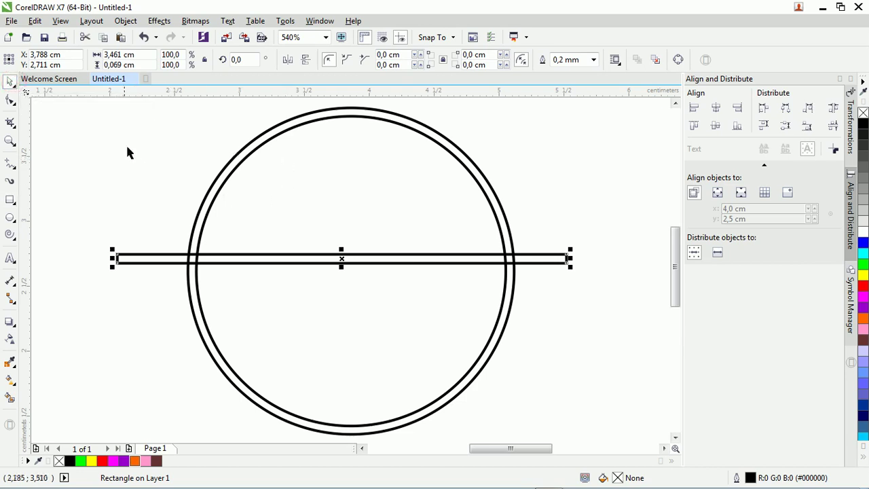
{"action": "left_click", "coordinate": [112, 131]}
{"action": "left_click", "coordinate": [165, 259]}
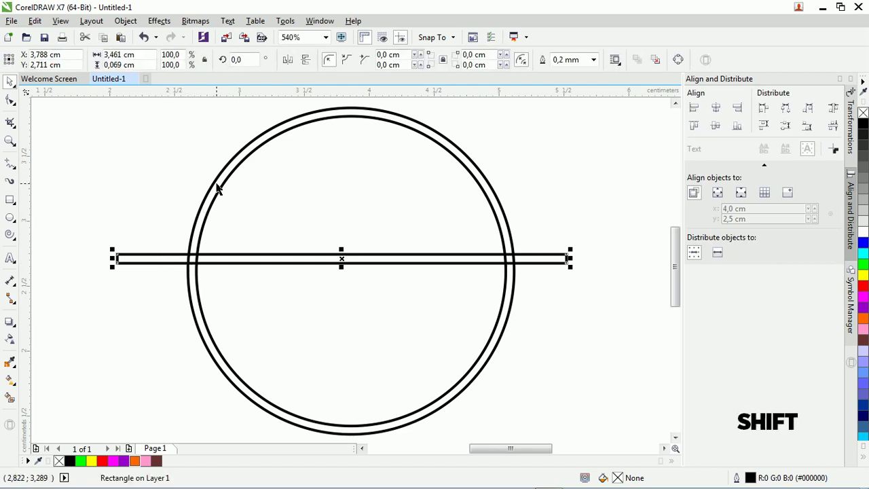
{"action": "left_click", "coordinate": [216, 184], "text": "shift"}
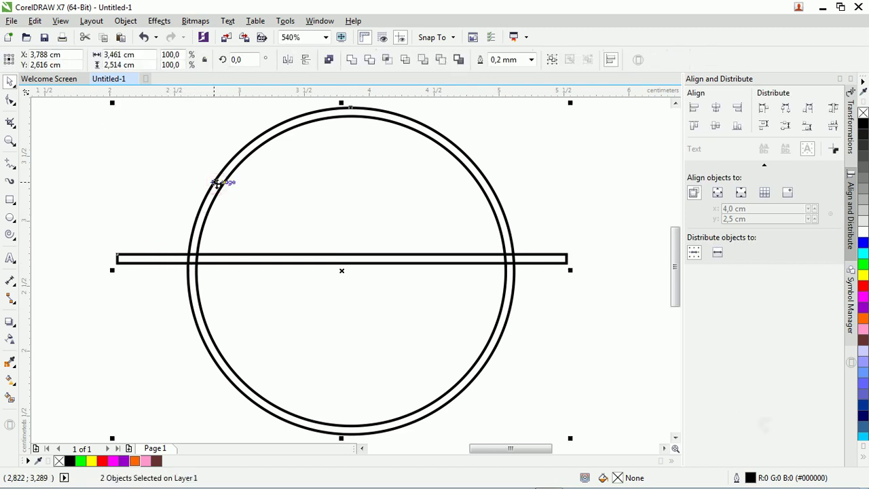
{"action": "key", "text": "c"}
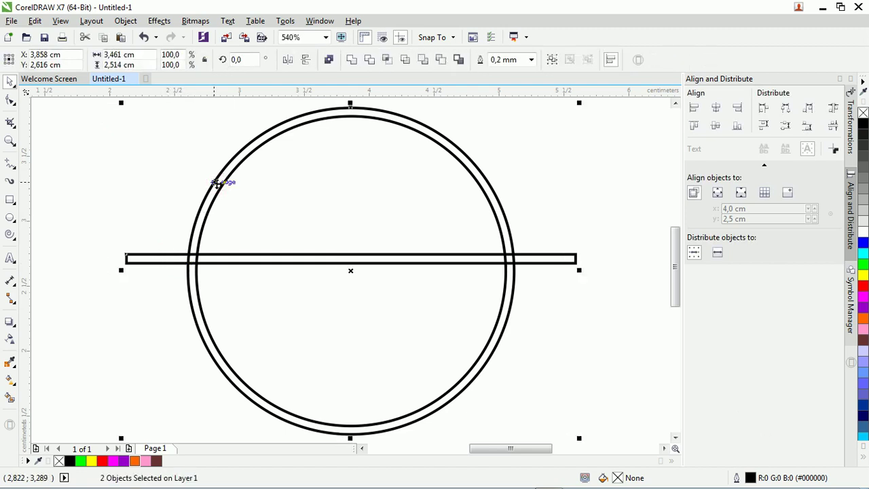
{"action": "key", "text": "e"}
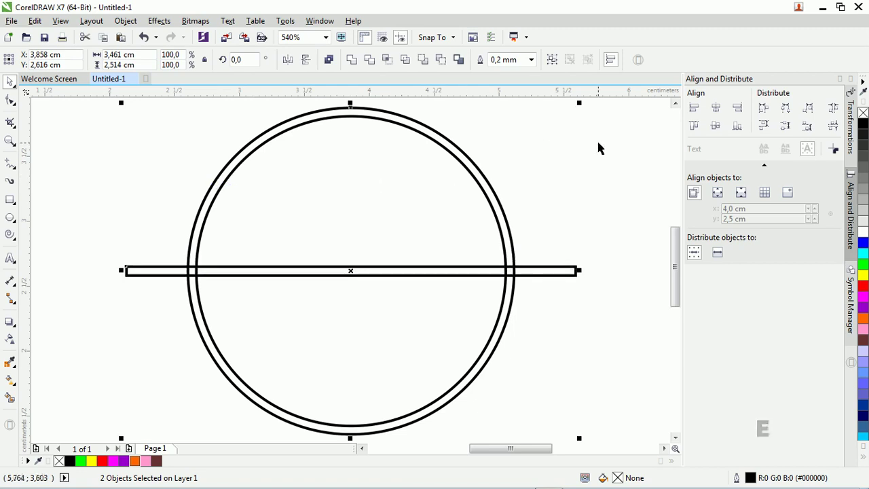
{"action": "left_click", "coordinate": [597, 142]}
{"action": "left_click", "coordinate": [446, 276]}
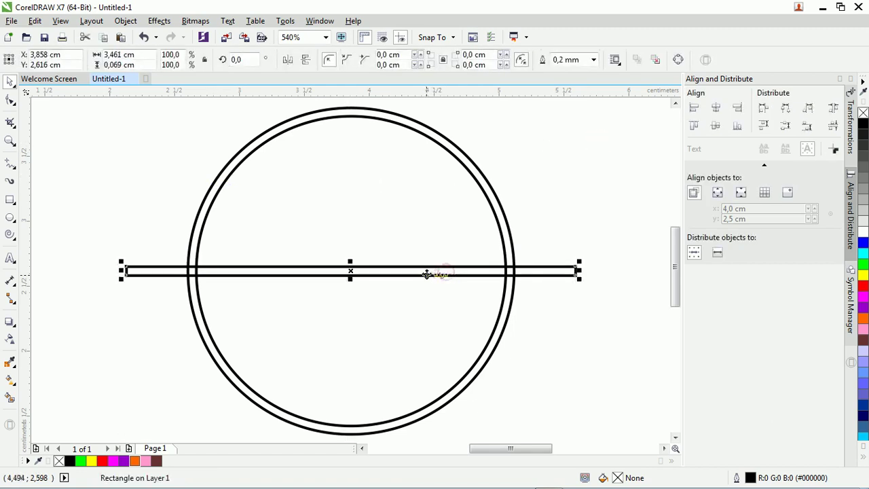
Paste a copy of the bar rotated 90° into a vertical bar
{"action": "key", "text": "ctrl+c"}
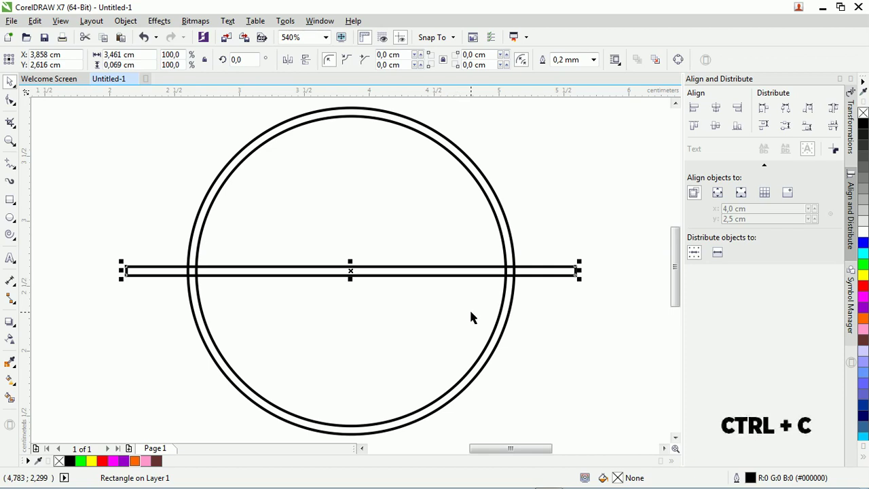
{"action": "key", "text": "ctrl+v"}
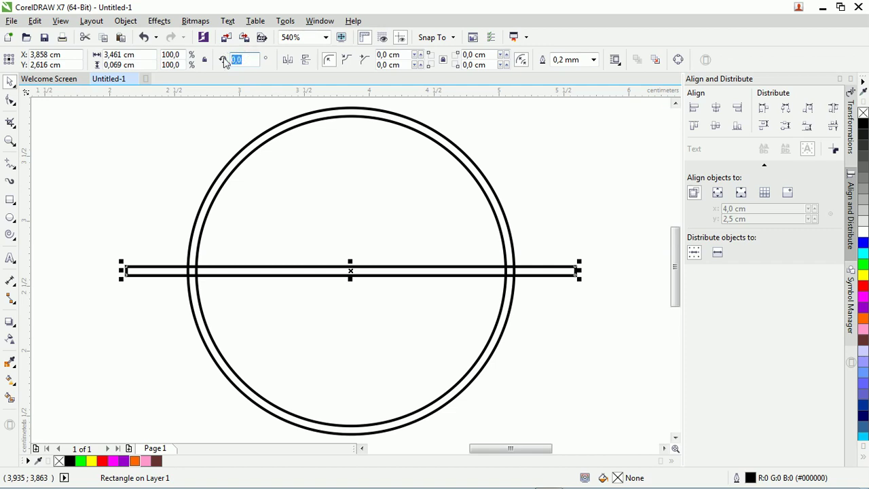
{"action": "type", "text": "90"}
{"action": "key", "text": "Return"}
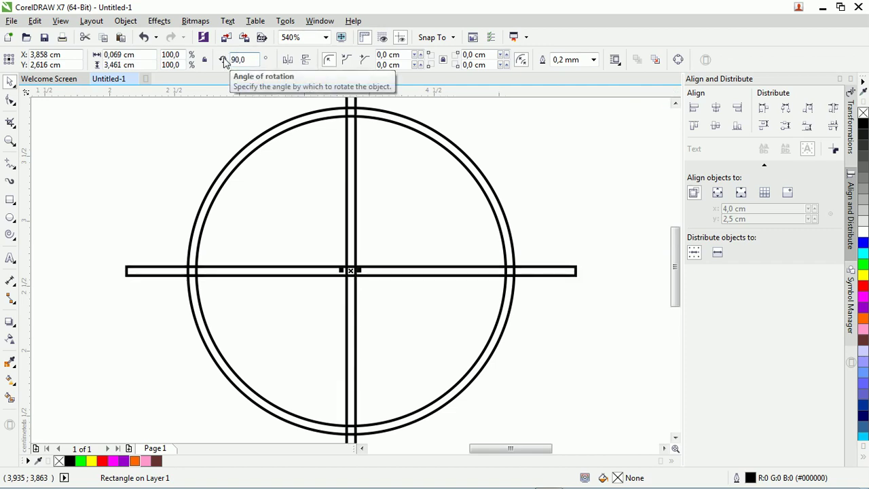
{"action": "left_click", "coordinate": [542, 127]}
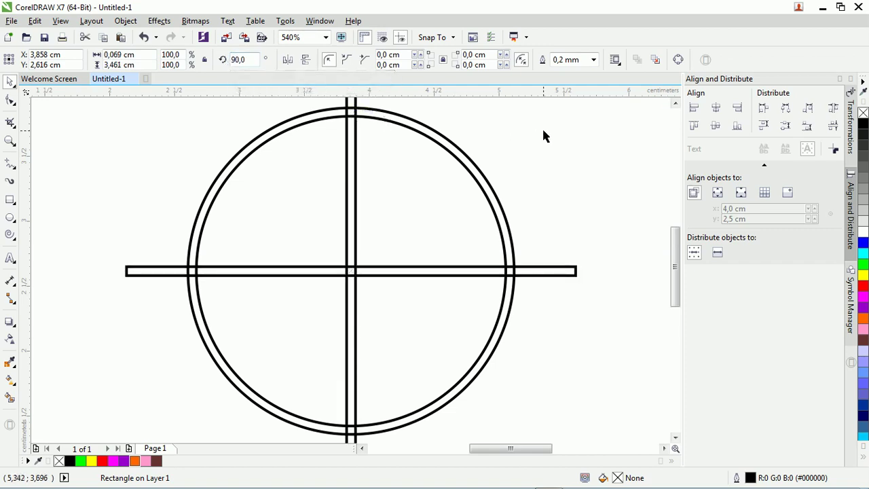
Paste another copy of the bar rotated 45° as a diagonal
{"action": "left_click", "coordinate": [406, 273]}
{"action": "key", "text": "ctrl+c"}
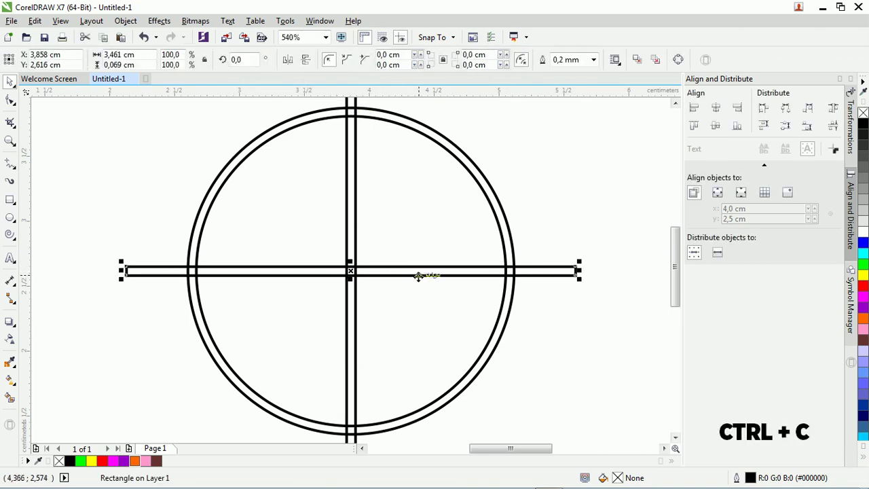
{"action": "key", "text": "ctrl+v"}
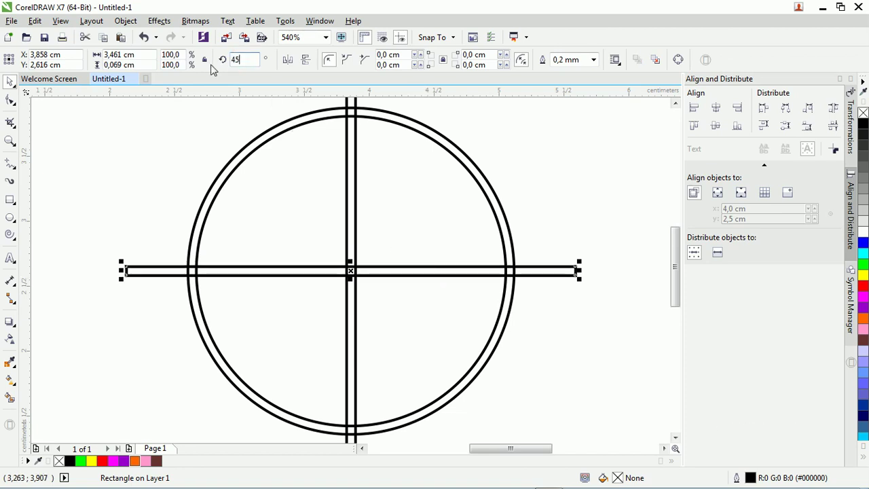
{"action": "key", "text": "Return"}
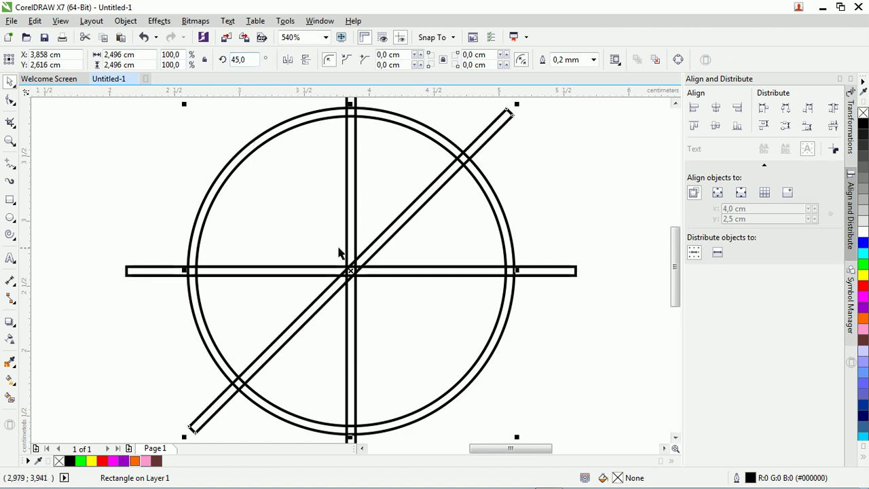
Mirror a copy of the diagonal bar to complete the X at 135°
{"action": "left_click", "coordinate": [607, 143]}
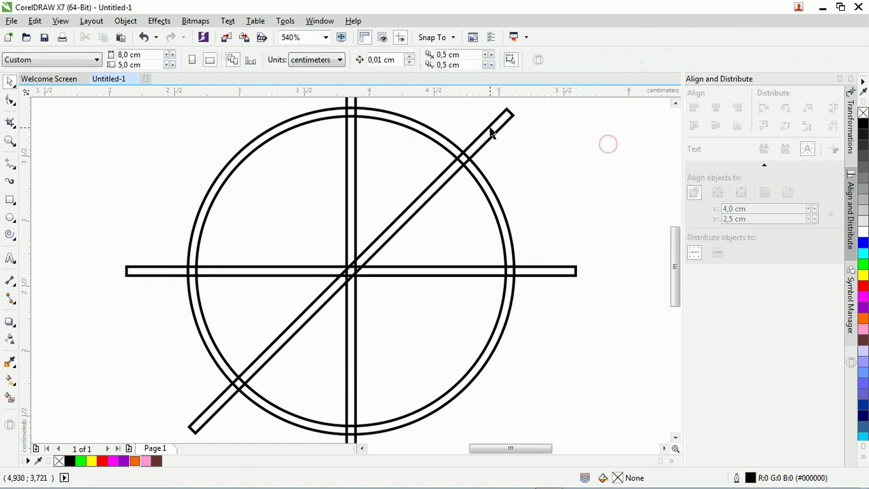
{"action": "left_click", "coordinate": [489, 129]}
{"action": "key", "text": "ctrl+c"}
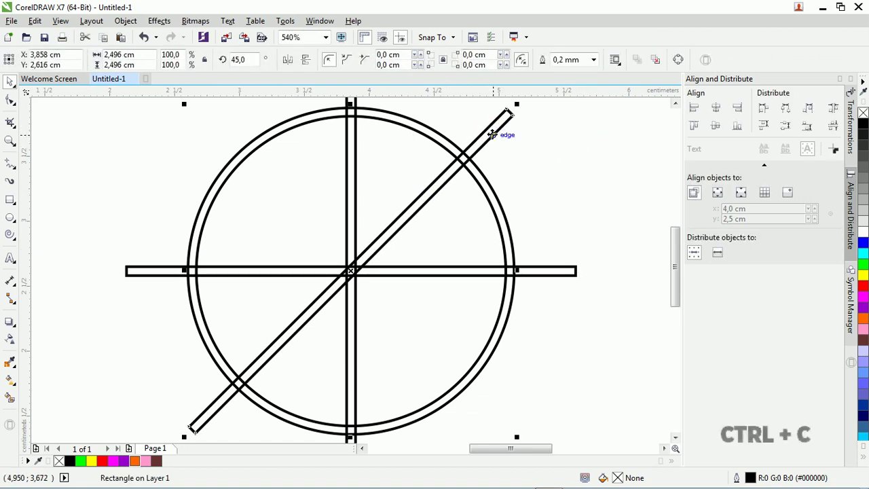
{"action": "key", "text": "ctrl+v"}
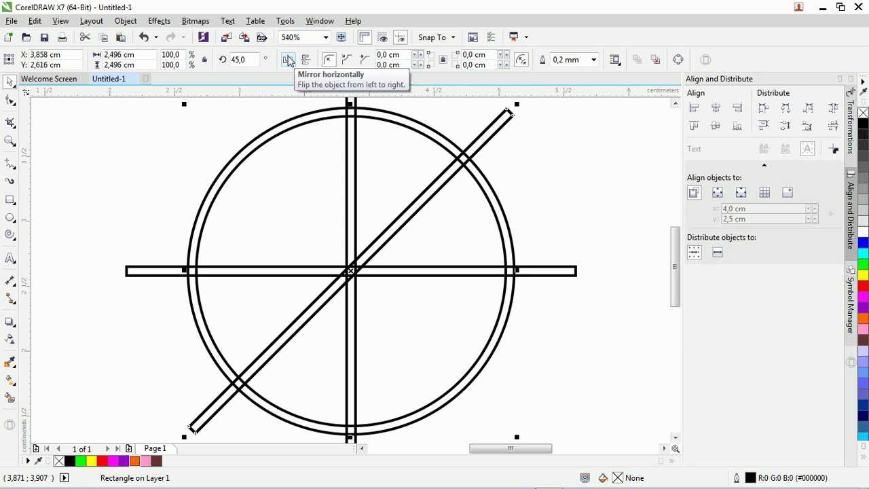
{"action": "left_click", "coordinate": [289, 61]}
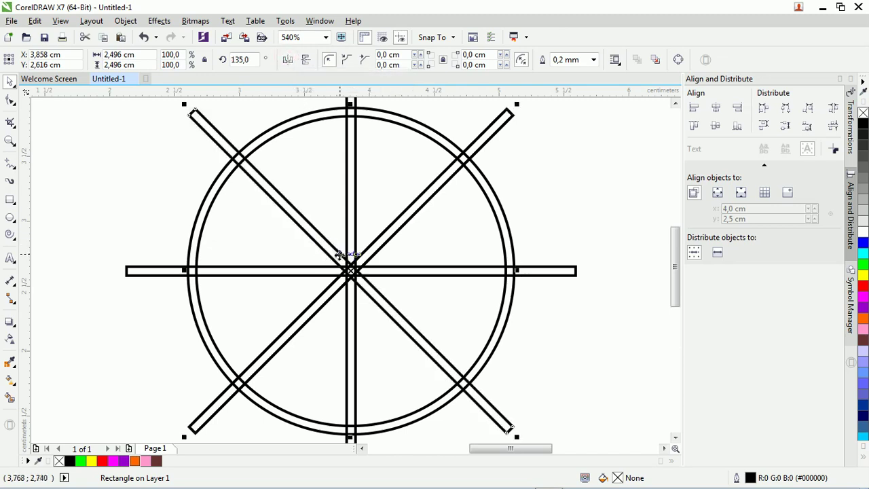
{"action": "scroll", "coordinate": [343, 258], "scroll_direction": "down", "scroll_amount": 2}
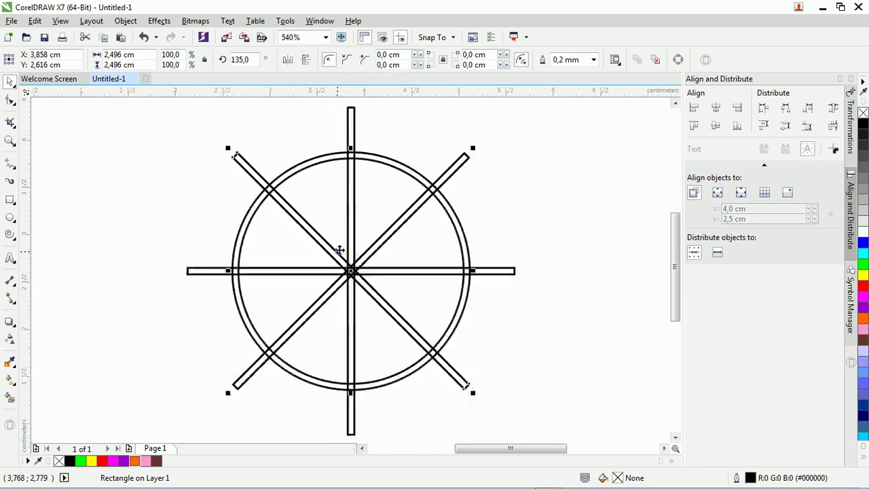
{"action": "left_click", "coordinate": [626, 147]}
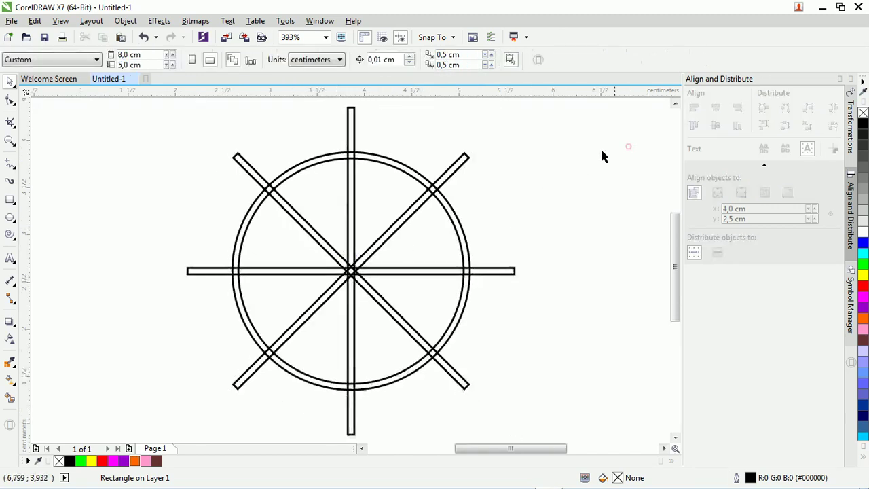
Cut the ring with the horizontal bar and one diagonal bar using Back minus front
{"action": "left_click", "coordinate": [206, 273]}
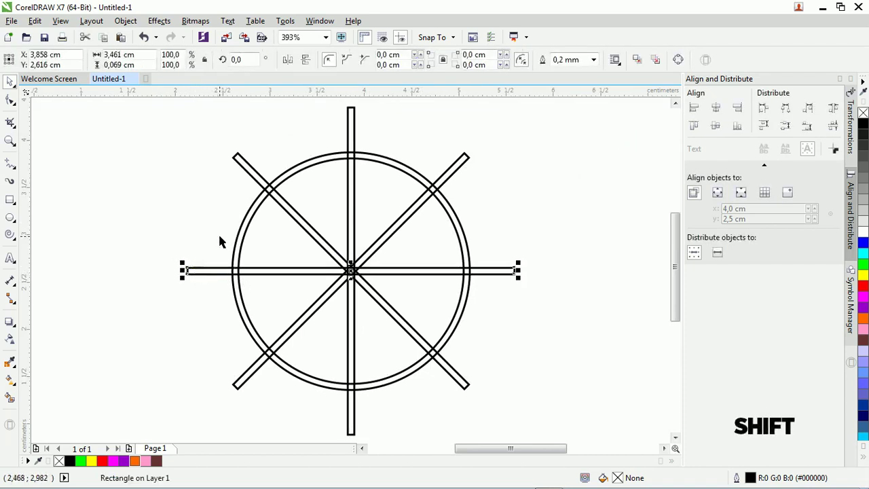
{"action": "left_click", "coordinate": [245, 233], "text": "shift"}
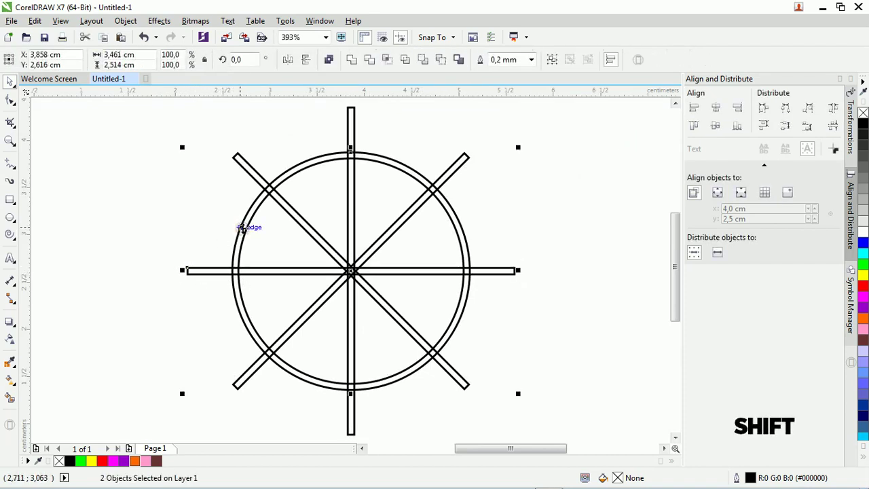
{"action": "left_click", "coordinate": [439, 62]}
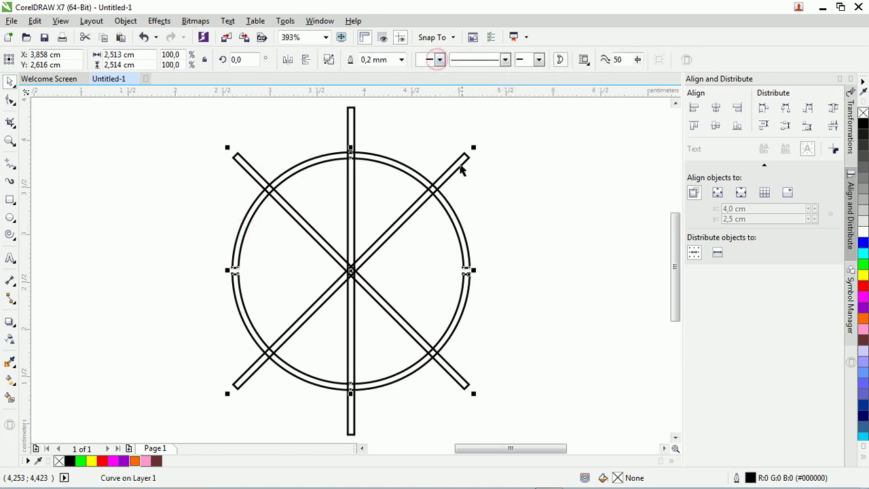
{"action": "left_click", "coordinate": [501, 239]}
{"action": "scroll", "coordinate": [468, 274], "scroll_direction": "up", "scroll_amount": 2}
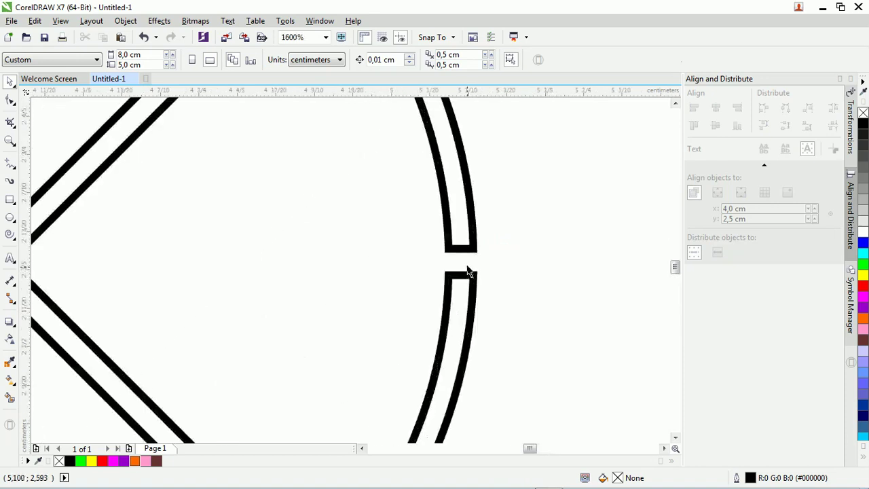
{"action": "scroll", "coordinate": [471, 271], "scroll_direction": "up", "scroll_amount": 1}
{"action": "scroll", "coordinate": [457, 244], "scroll_direction": "down", "scroll_amount": 2}
{"action": "scroll", "coordinate": [457, 244], "scroll_direction": "down", "scroll_amount": 1}
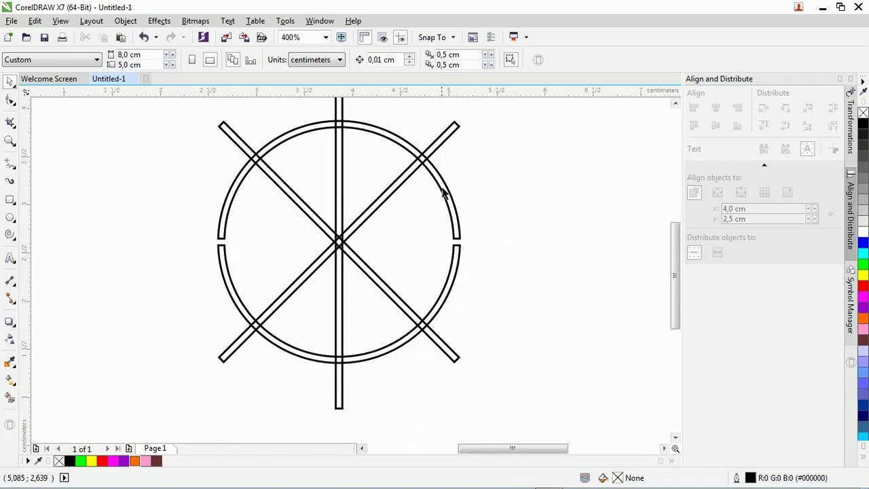
{"action": "left_click", "coordinate": [442, 138], "text": "shift"}
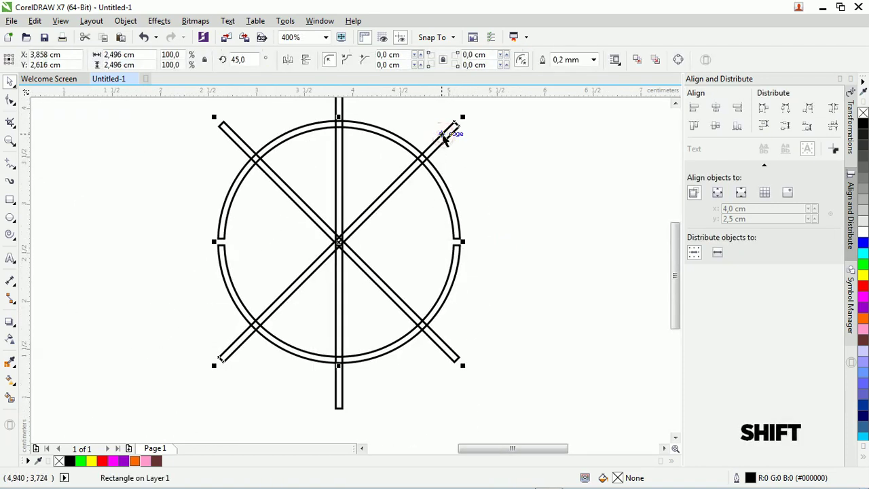
{"action": "left_click", "coordinate": [451, 212], "text": "shift"}
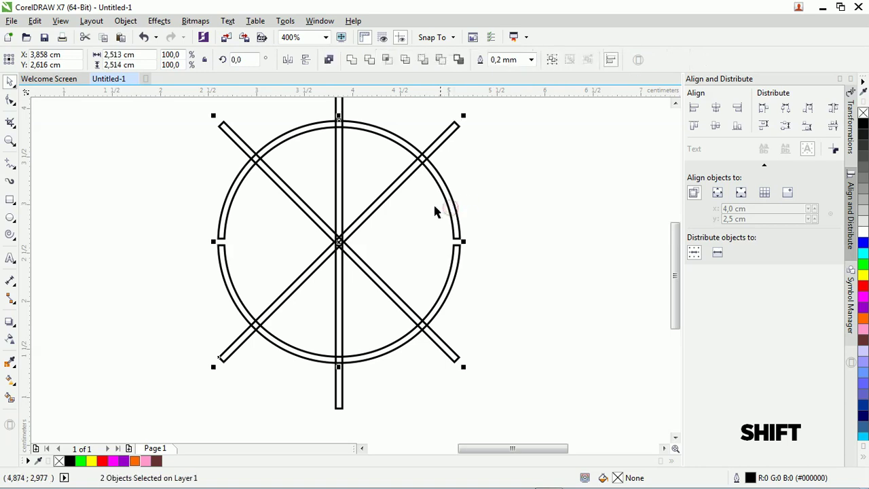
{"action": "left_click", "coordinate": [440, 61]}
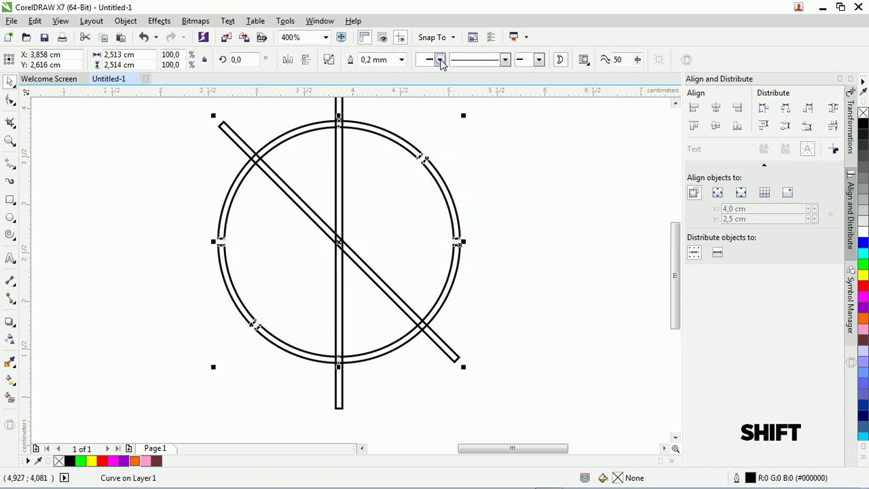
{"action": "left_click", "coordinate": [502, 174]}
Cut the ring with the vertical bar and the remaining diagonal bar
{"action": "left_click", "coordinate": [343, 109]}
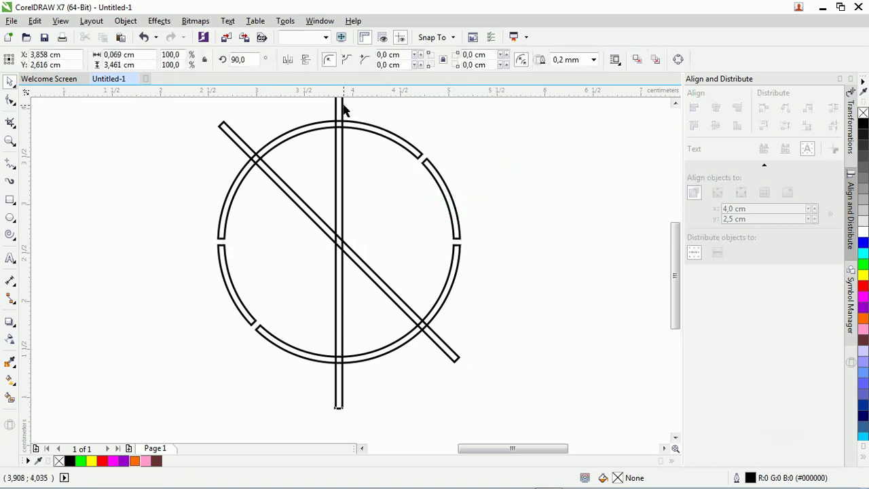
{"action": "left_click", "coordinate": [394, 139], "text": "shift"}
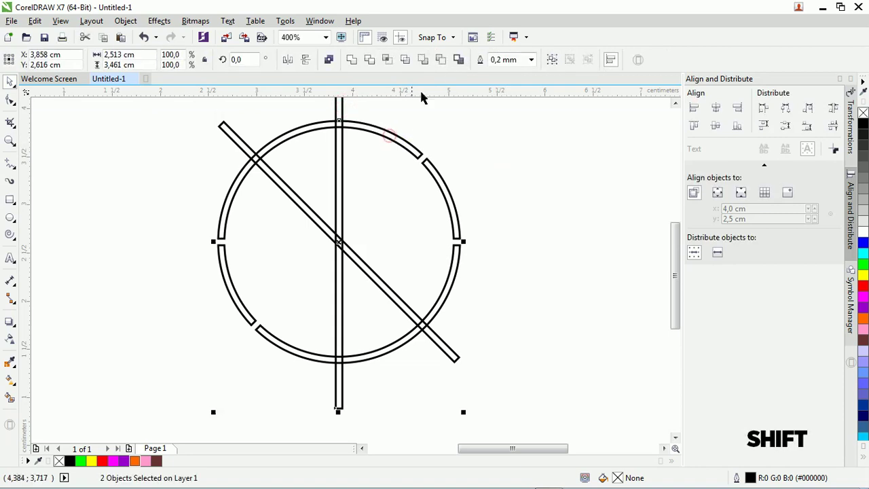
{"action": "left_click", "coordinate": [441, 60]}
{"action": "left_click", "coordinate": [487, 127]}
{"action": "left_click", "coordinate": [228, 131]}
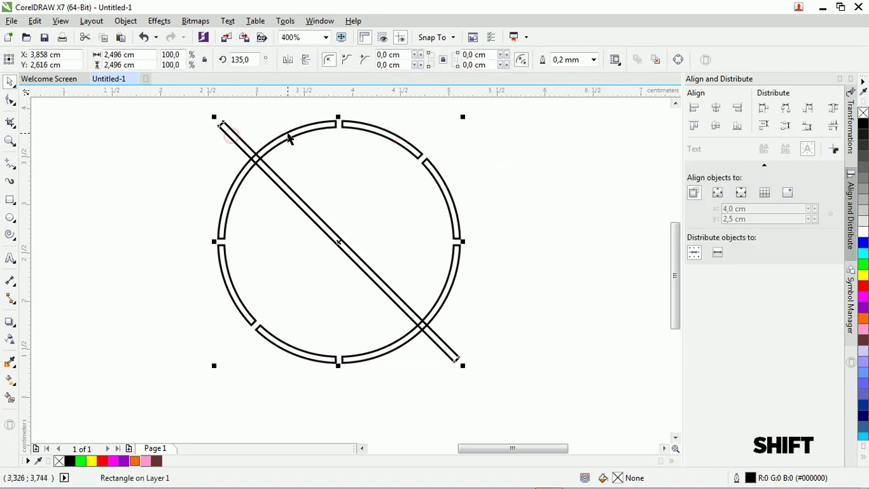
{"action": "left_click", "coordinate": [293, 140], "text": "shift"}
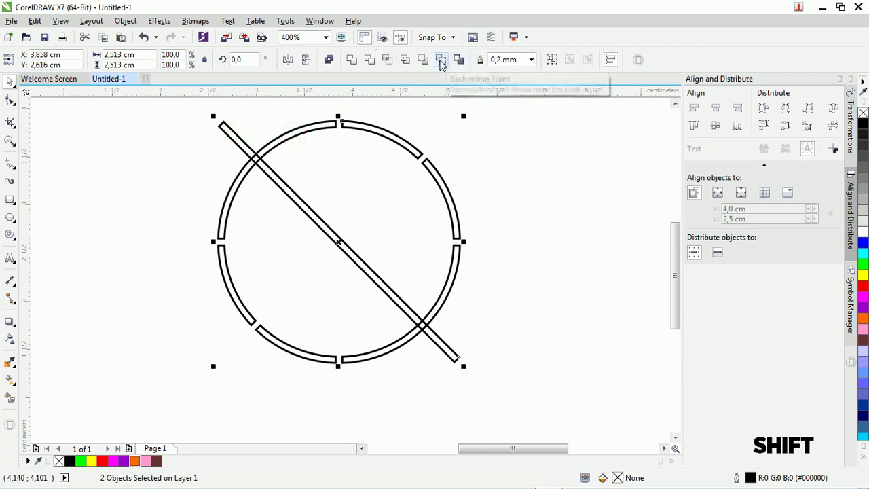
{"action": "left_click", "coordinate": [441, 60]}
{"action": "left_click", "coordinate": [489, 156]}
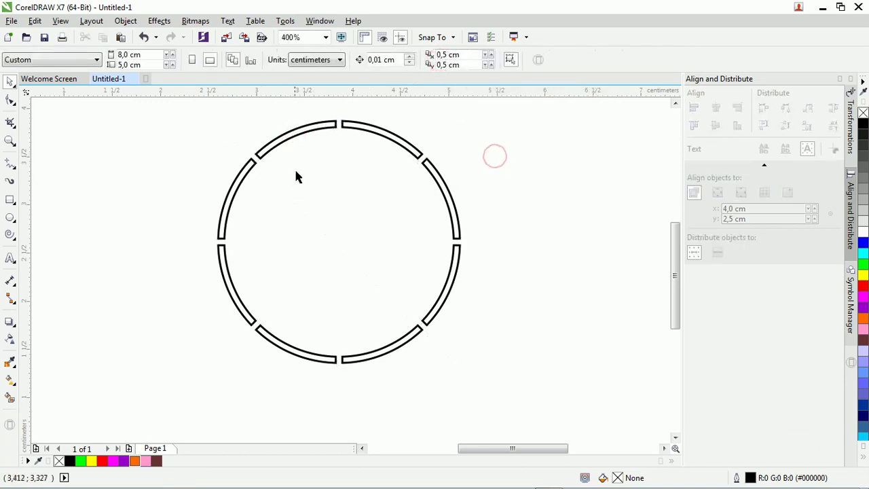
Nudge the segmented ring slightly right and down, and select it
{"action": "left_click", "coordinate": [277, 145]}
{"action": "left_click", "coordinate": [329, 192]}
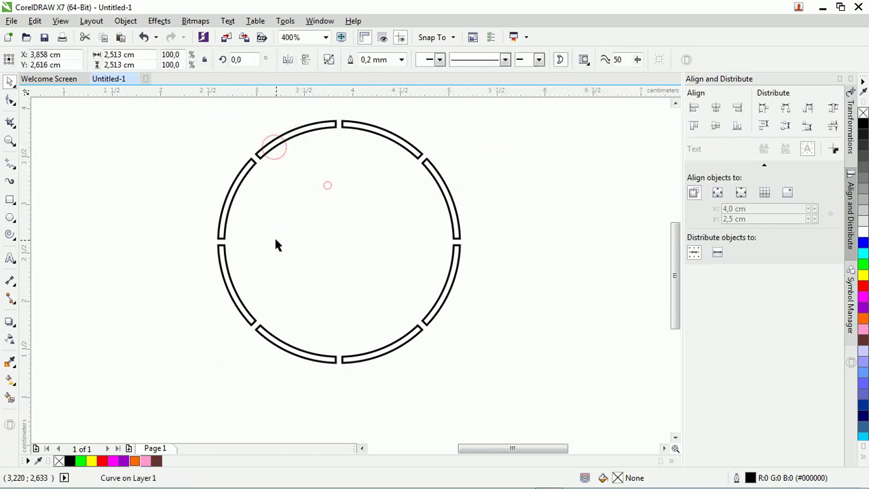
{"action": "left_click", "coordinate": [358, 127]}
{"action": "mouse_move", "coordinate": [357, 127]}
{"action": "left_mouse_down"}
{"action": "mouse_move", "coordinate": [479, 143]}
{"action": "mouse_move", "coordinate": [385, 154]}
{"action": "left_mouse_up"}
{"action": "left_click", "coordinate": [467, 128]}
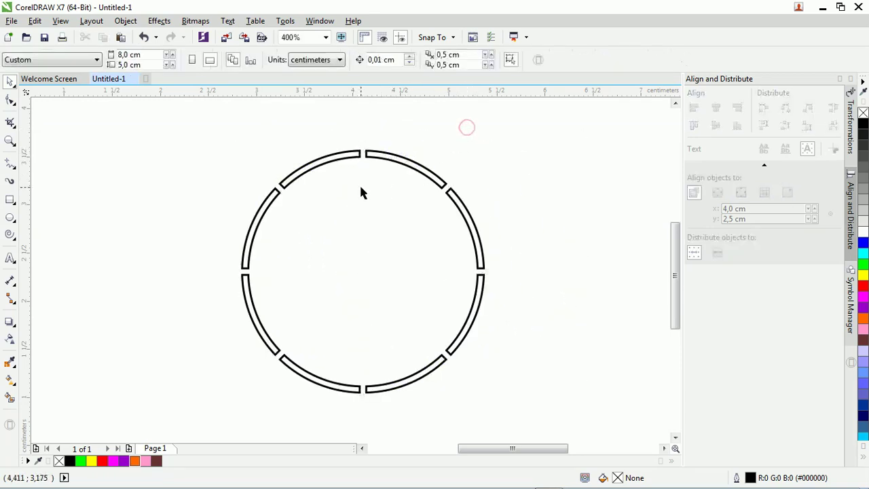
{"action": "left_click", "coordinate": [345, 160]}
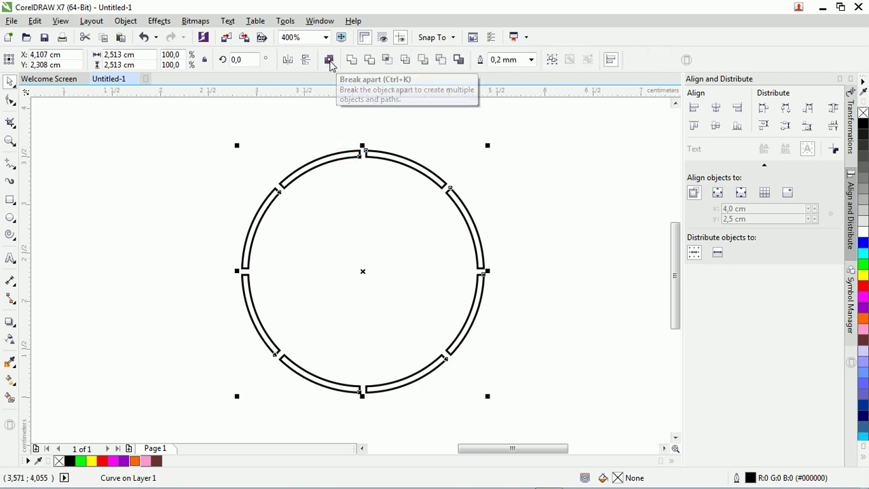
Break the ring apart and fill the right-side arcs green, red, magenta and purple
{"action": "left_click", "coordinate": [329, 61]}
{"action": "left_click", "coordinate": [446, 136]}
{"action": "left_click", "coordinate": [417, 171]}
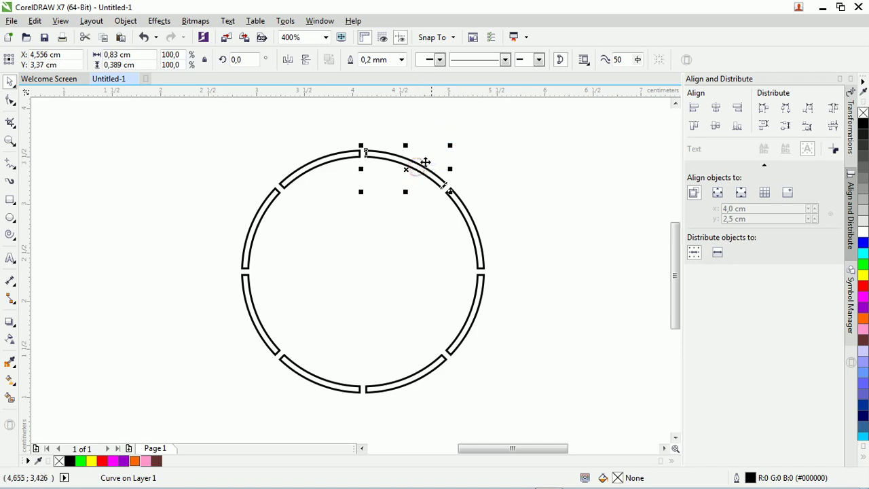
{"action": "left_click", "coordinate": [81, 461]}
{"action": "left_click", "coordinate": [475, 230]}
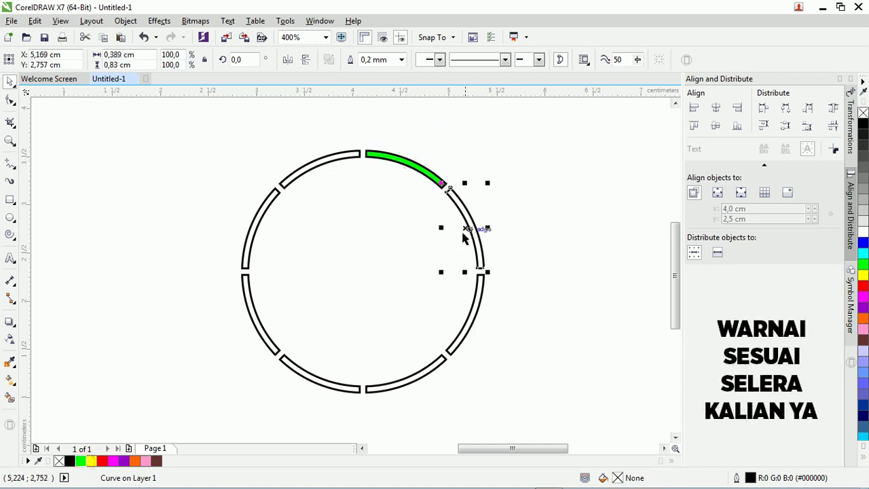
{"action": "left_click", "coordinate": [102, 461]}
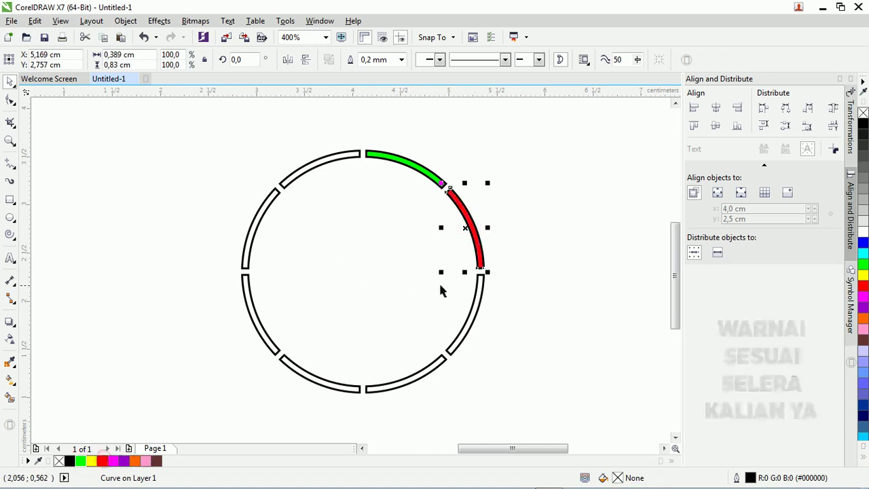
{"action": "left_click", "coordinate": [478, 305]}
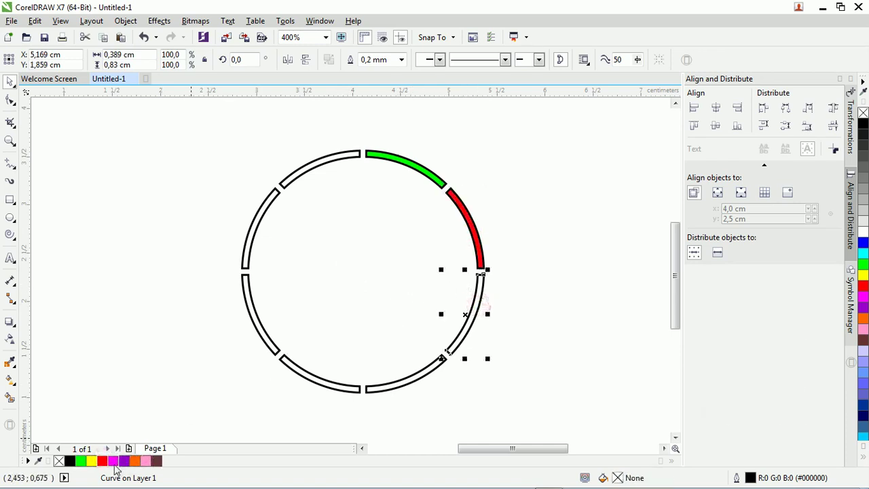
{"action": "left_click", "coordinate": [114, 461]}
{"action": "left_click", "coordinate": [394, 389]}
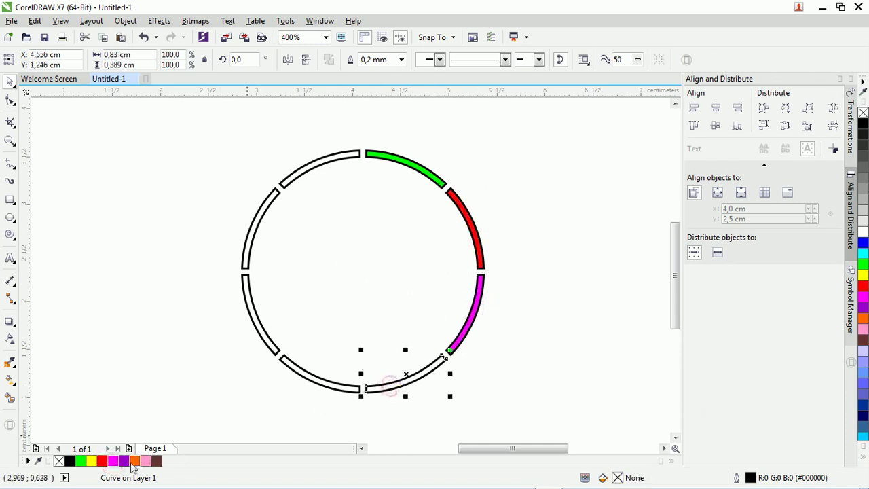
{"action": "left_click", "coordinate": [123, 461]}
Fill the left-side arcs orange, pink, dark brown and black
{"action": "left_click", "coordinate": [286, 365]}
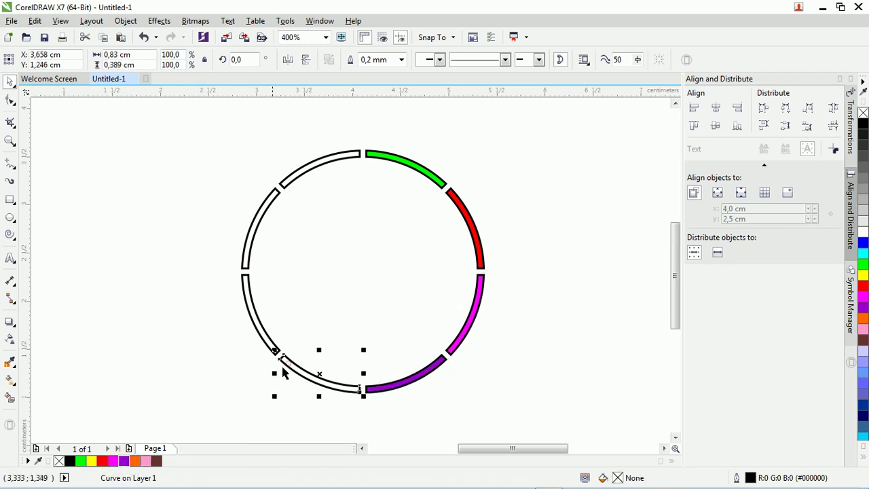
{"action": "left_click", "coordinate": [135, 461]}
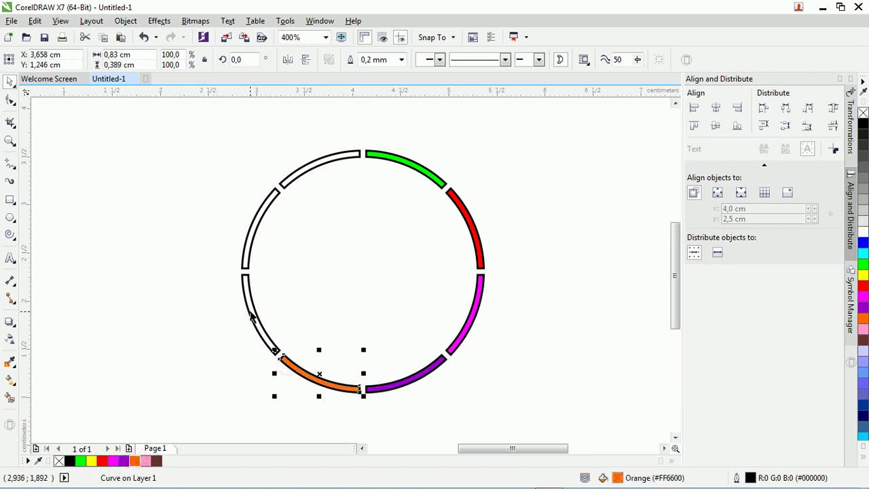
{"action": "left_click", "coordinate": [247, 312]}
{"action": "left_click", "coordinate": [145, 461]}
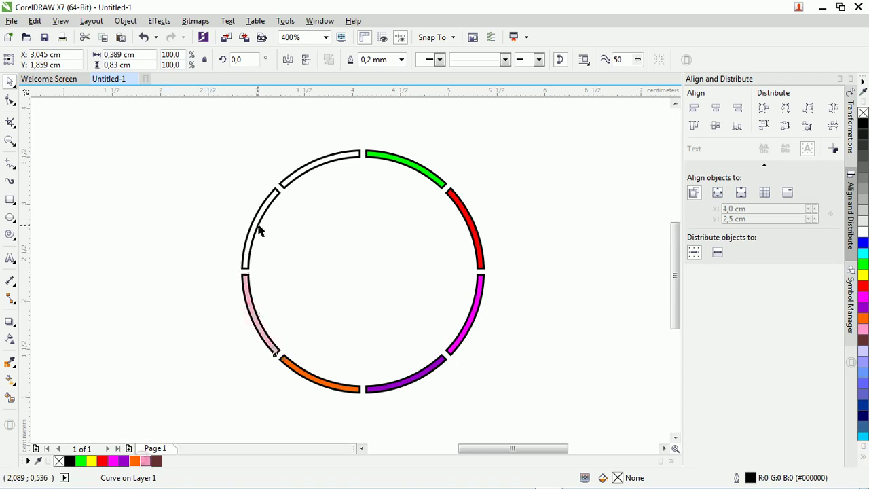
{"action": "left_click", "coordinate": [258, 229]}
{"action": "left_click", "coordinate": [157, 461]}
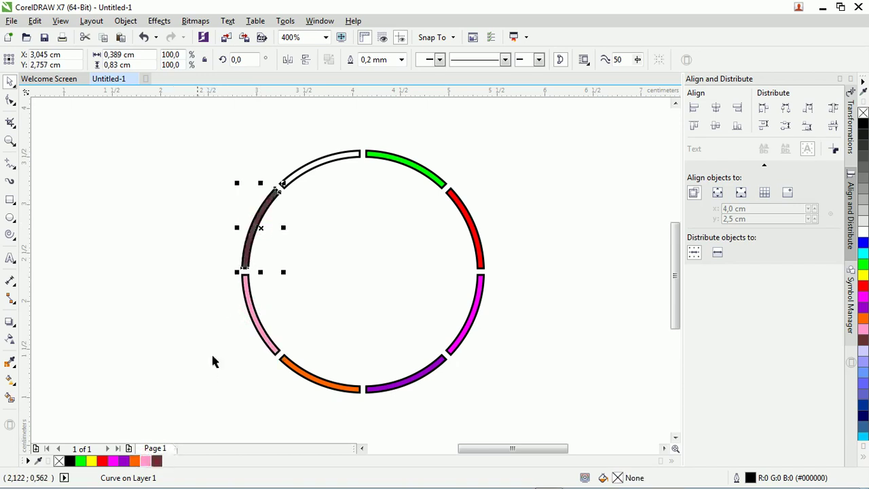
{"action": "left_click", "coordinate": [305, 173]}
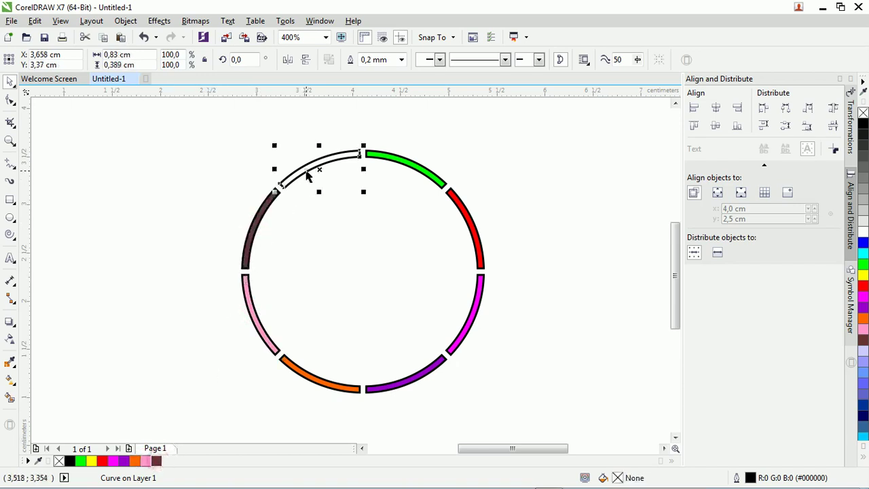
{"action": "left_click", "coordinate": [70, 461]}
{"action": "left_click", "coordinate": [131, 275]}
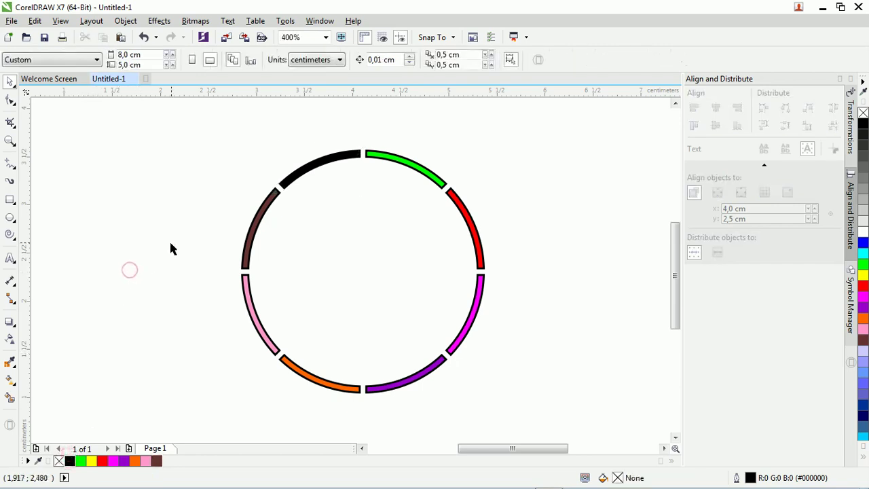
Marquee-select all eight arcs and drag the ring to leave a copy beside the original
{"action": "scroll", "coordinate": [199, 250], "scroll_direction": "down", "scroll_amount": 1}
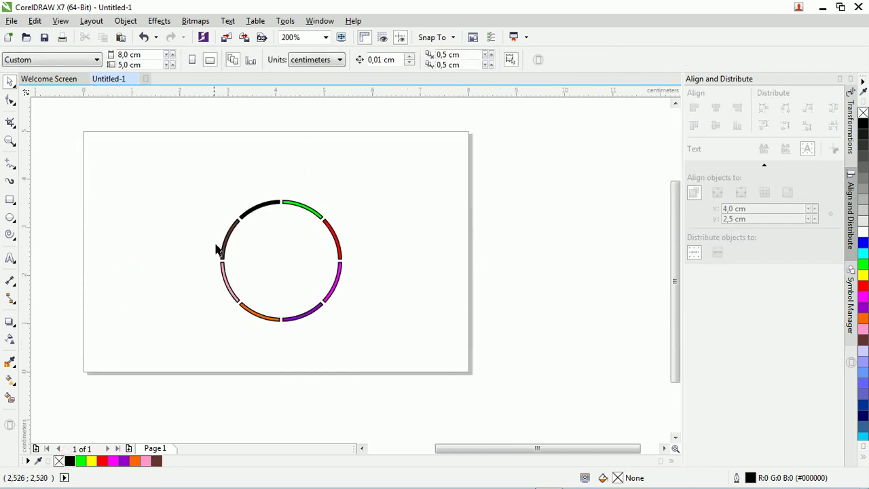
{"action": "left_click_drag", "start_coordinate": [163, 155], "coordinate": [413, 367]}
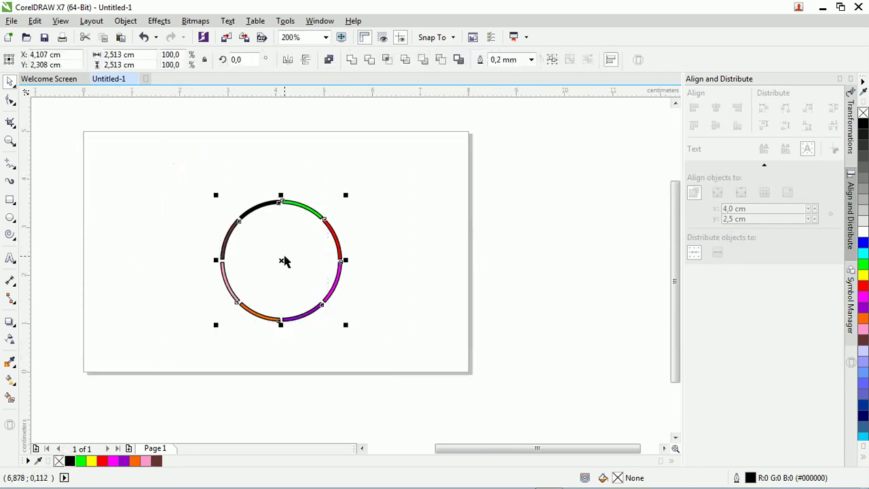
{"action": "mouse_move", "coordinate": [281, 259]}
{"action": "left_mouse_down"}
{"action": "mouse_move", "coordinate": [171, 259]}
{"action": "mouse_move", "coordinate": [307, 250]}
{"action": "left_mouse_up"}
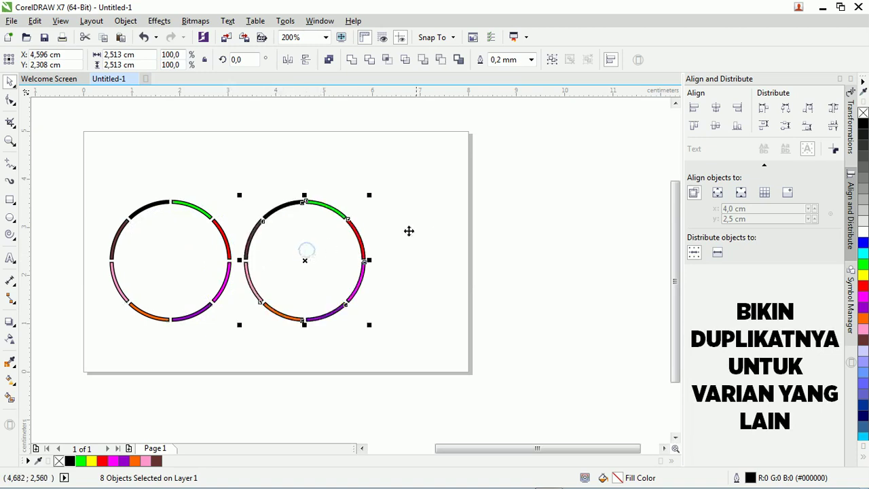
{"action": "left_click", "coordinate": [424, 229]}
{"action": "left_click", "coordinate": [334, 214]}
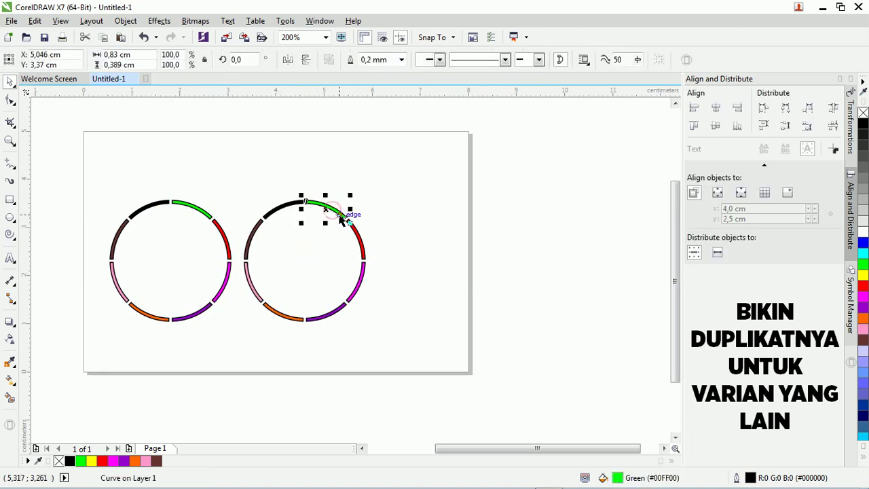
Recolour the copy's green, red and magenta arcs in navy shades
{"action": "left_click", "coordinate": [862, 415]}
{"action": "left_click", "coordinate": [320, 242]}
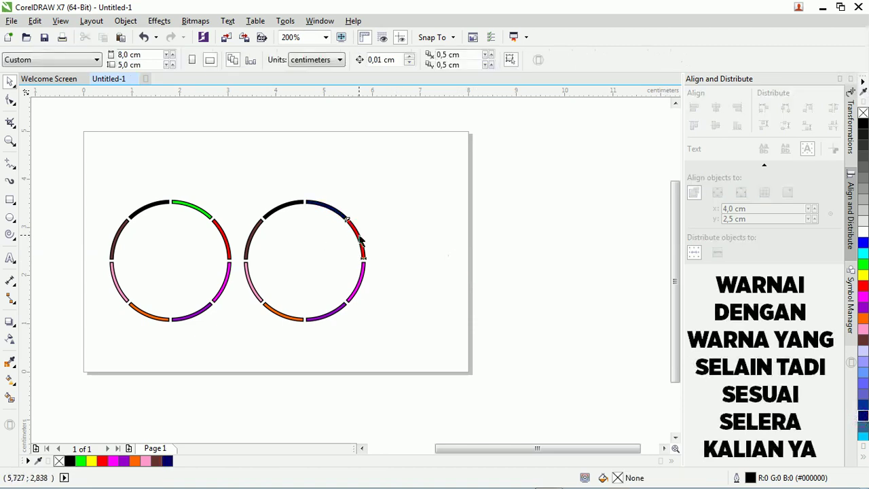
{"action": "left_click", "coordinate": [347, 220]}
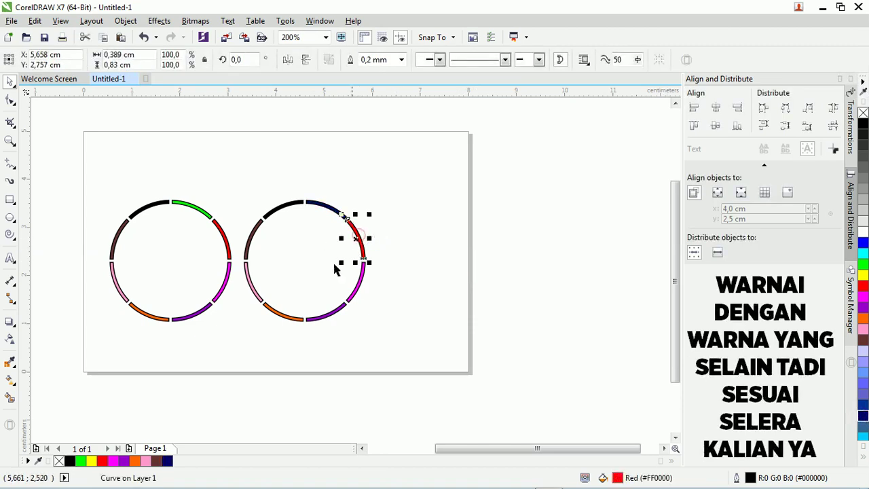
{"action": "left_click", "coordinate": [862, 421]}
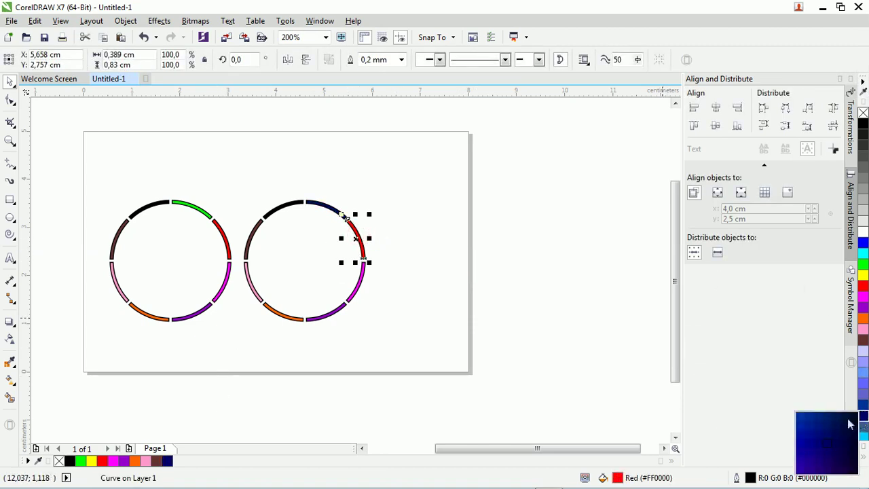
{"action": "left_click", "coordinate": [837, 424]}
{"action": "left_click", "coordinate": [495, 338]}
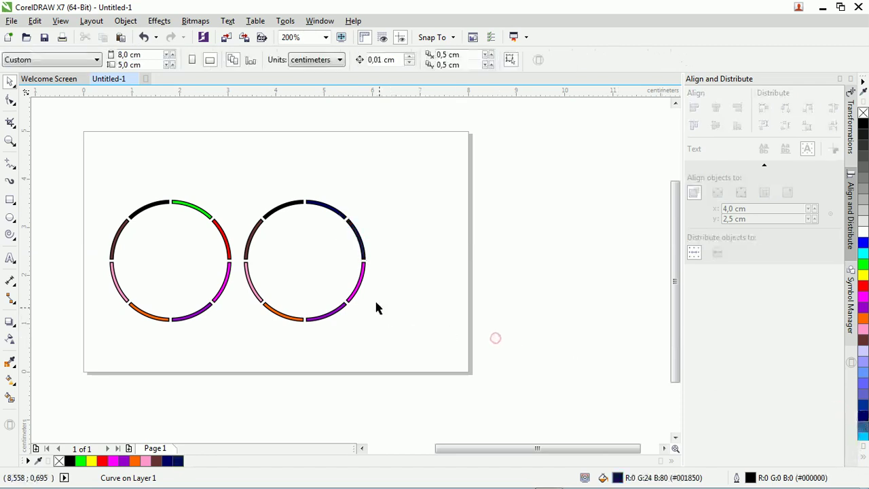
{"action": "left_click", "coordinate": [354, 295]}
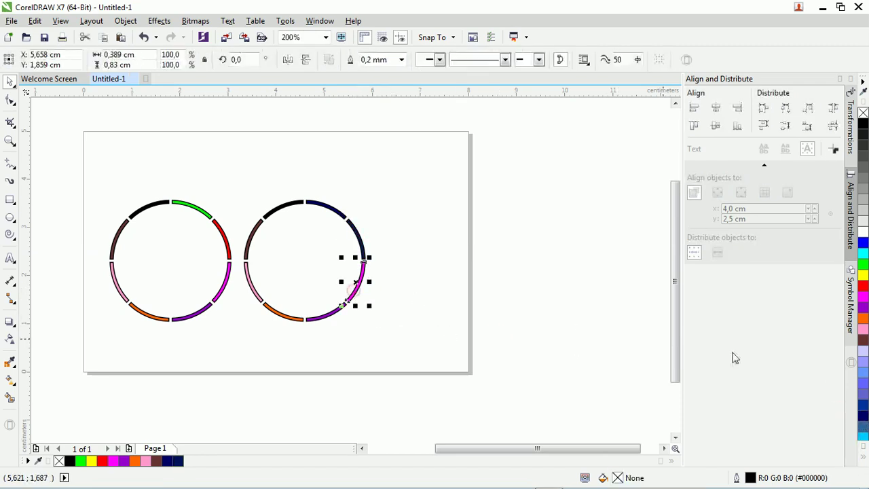
{"action": "left_click", "coordinate": [862, 421]}
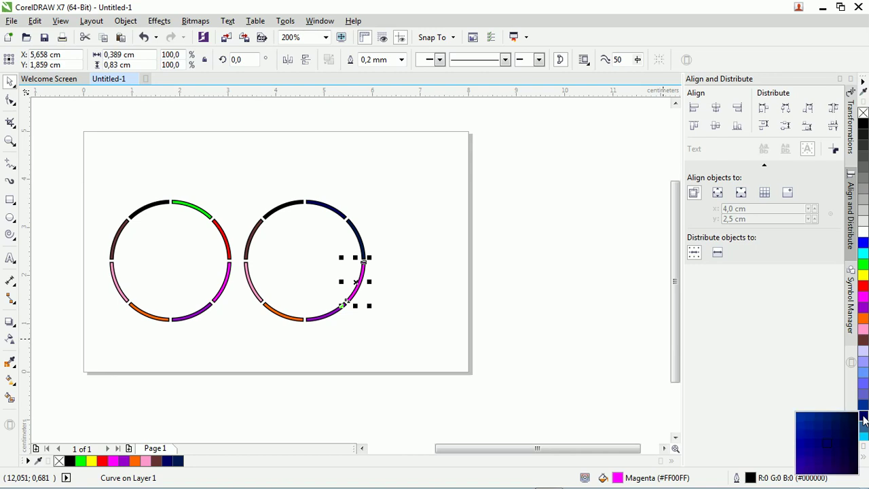
{"action": "left_click", "coordinate": [819, 416]}
{"action": "left_click", "coordinate": [475, 330]}
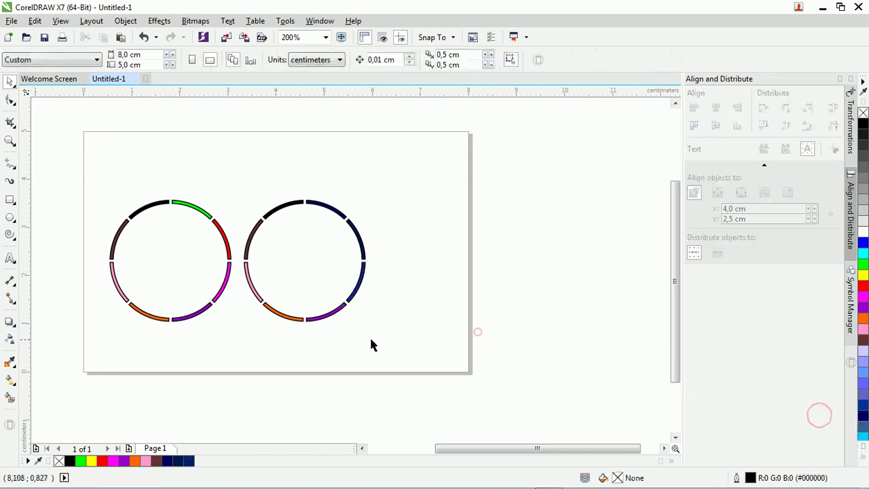
Recolour the purple arc blue and the orange arc dark purple-blue
{"action": "left_click", "coordinate": [331, 318]}
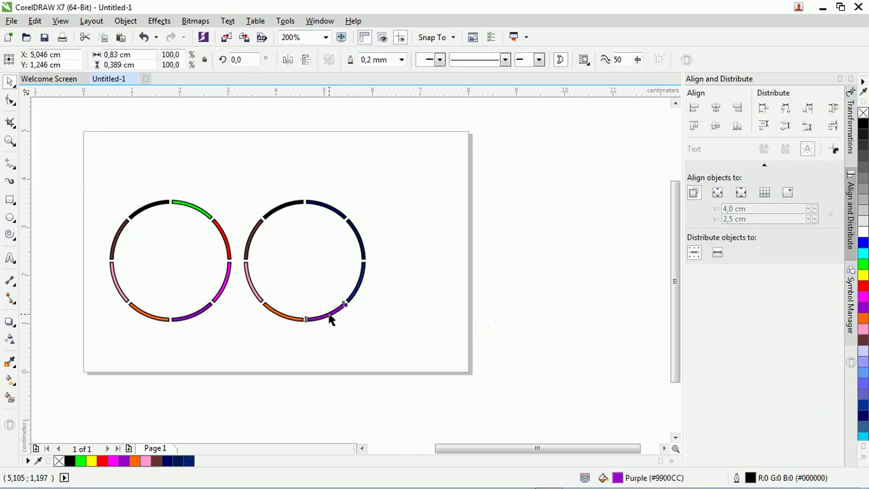
{"action": "left_click", "coordinate": [862, 417]}
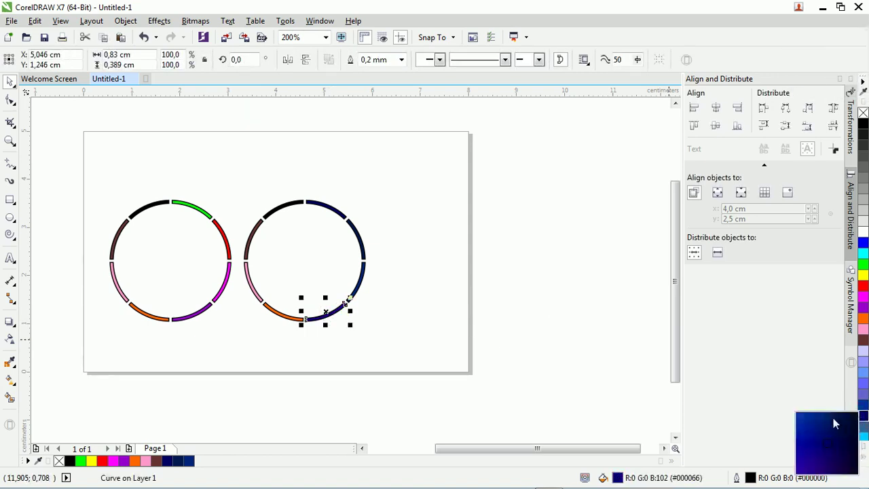
{"action": "left_click", "coordinate": [797, 416]}
{"action": "left_click", "coordinate": [397, 313]}
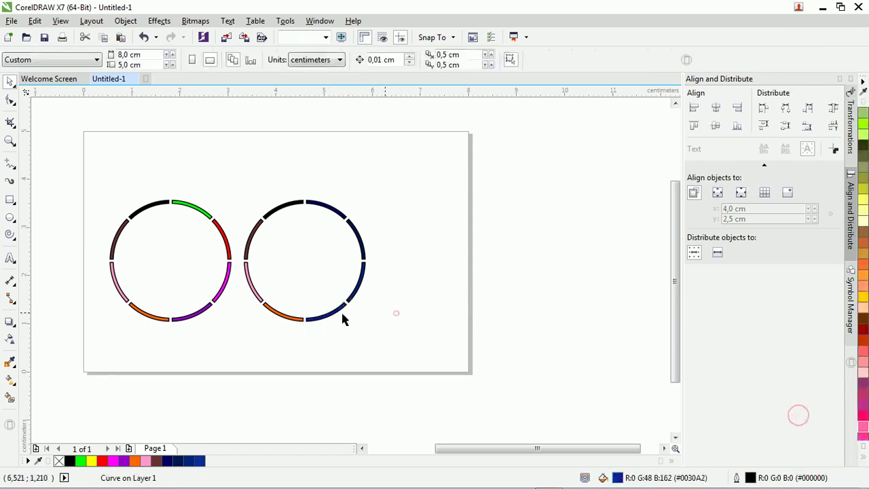
{"action": "left_click", "coordinate": [297, 319]}
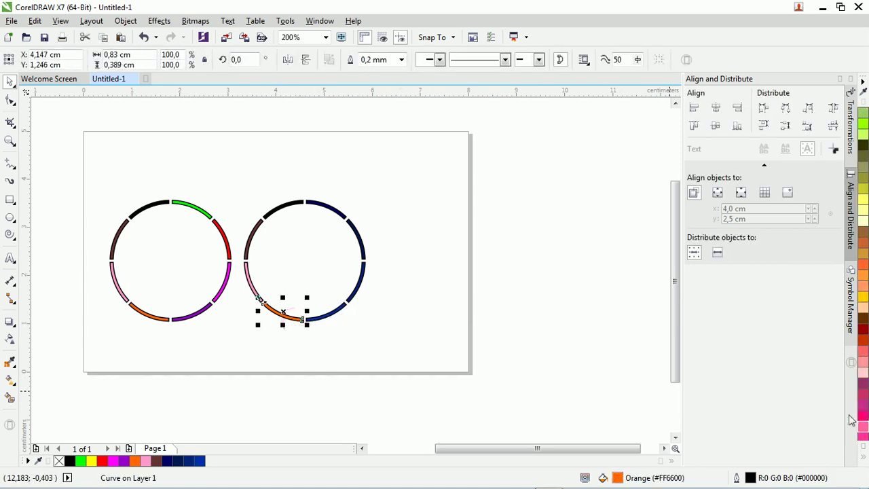
{"action": "left_click", "coordinate": [166, 463]}
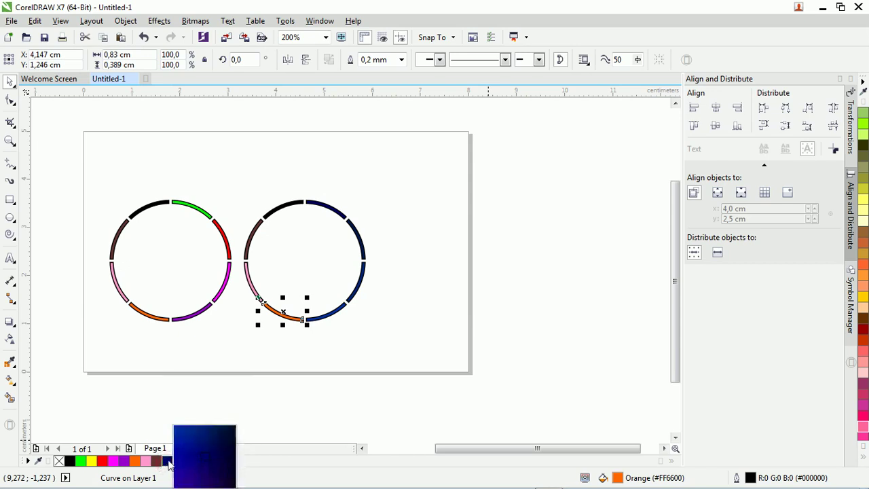
{"action": "left_click", "coordinate": [207, 485]}
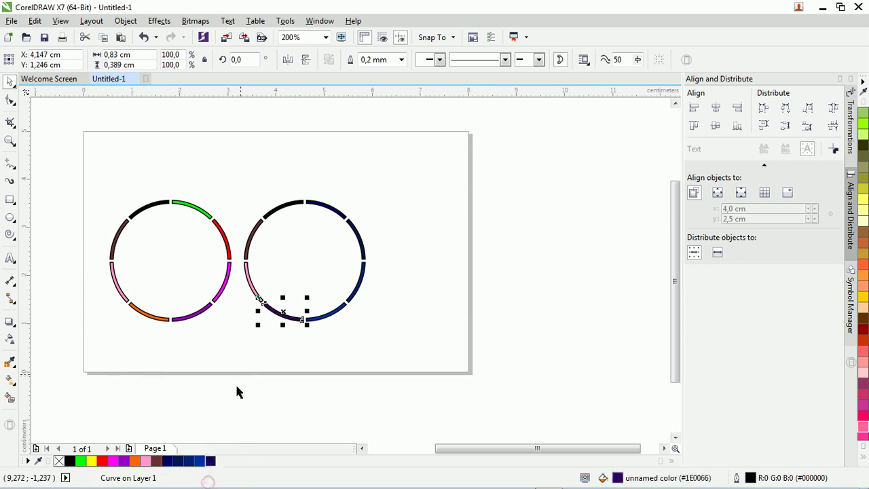
{"action": "left_click", "coordinate": [244, 329]}
Recolour the pink arc dark purple-blue and the dark-brown and black arcs navy
{"action": "left_click", "coordinate": [251, 292]}
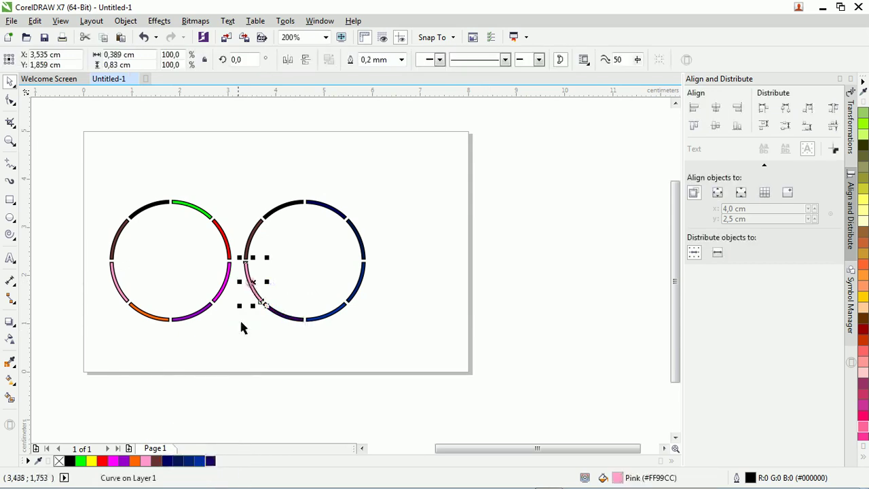
{"action": "left_click", "coordinate": [172, 461]}
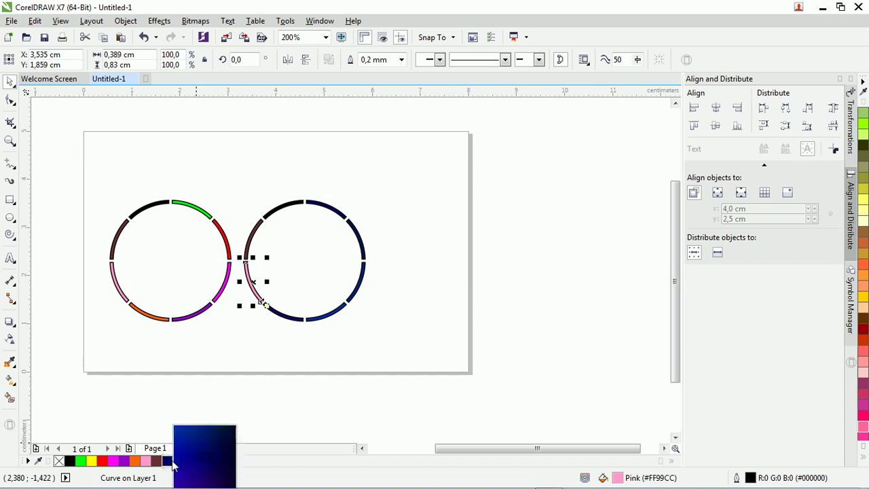
{"action": "left_click", "coordinate": [204, 480]}
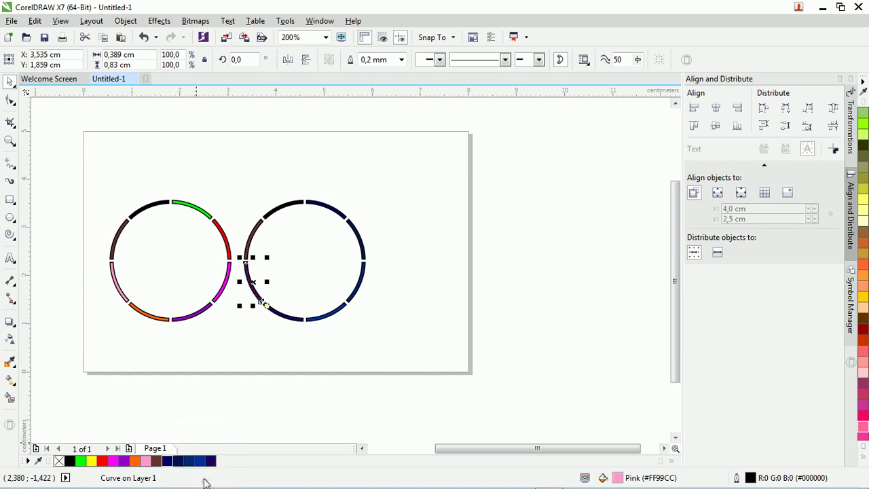
{"action": "left_click", "coordinate": [248, 235]}
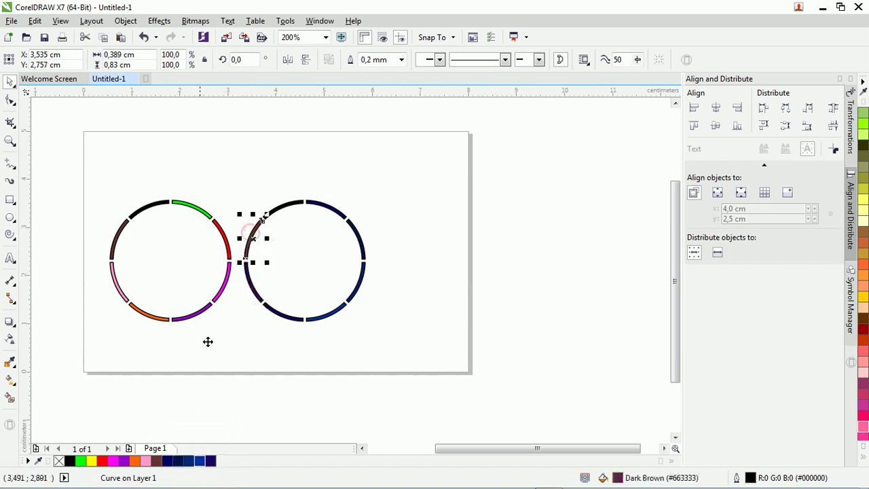
{"action": "left_click_drag", "start_coordinate": [172, 467], "coordinate": [184, 435]}
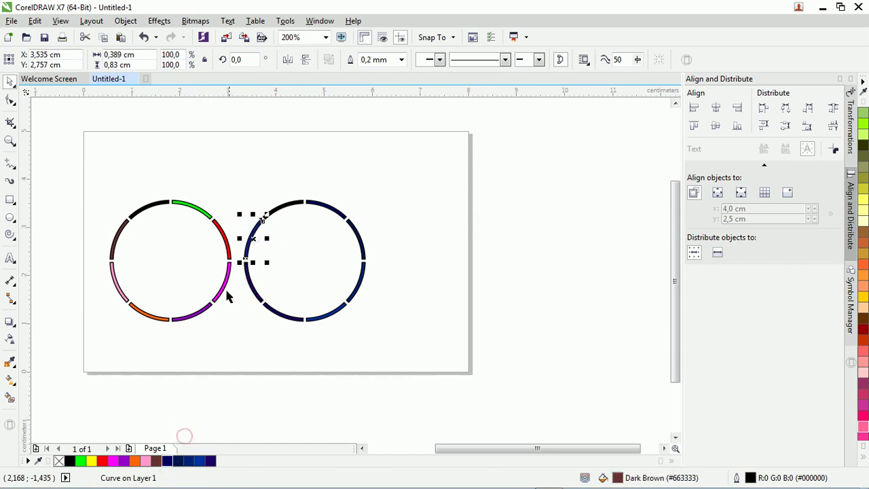
{"action": "left_click", "coordinate": [284, 208]}
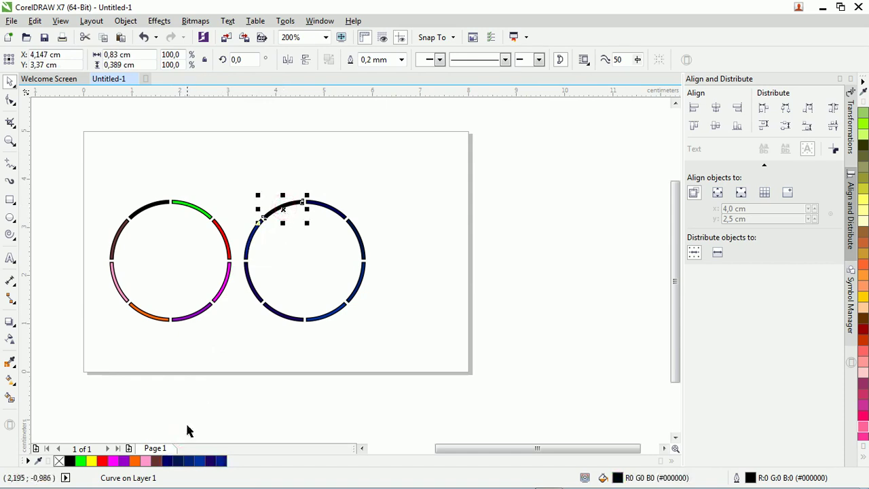
{"action": "left_click_drag", "start_coordinate": [172, 467], "coordinate": [196, 462]}
{"action": "left_click", "coordinate": [264, 389]}
Shift both rings right together and zoom to fit them with F4
{"action": "left_click_drag", "start_coordinate": [42, 158], "coordinate": [410, 376]}
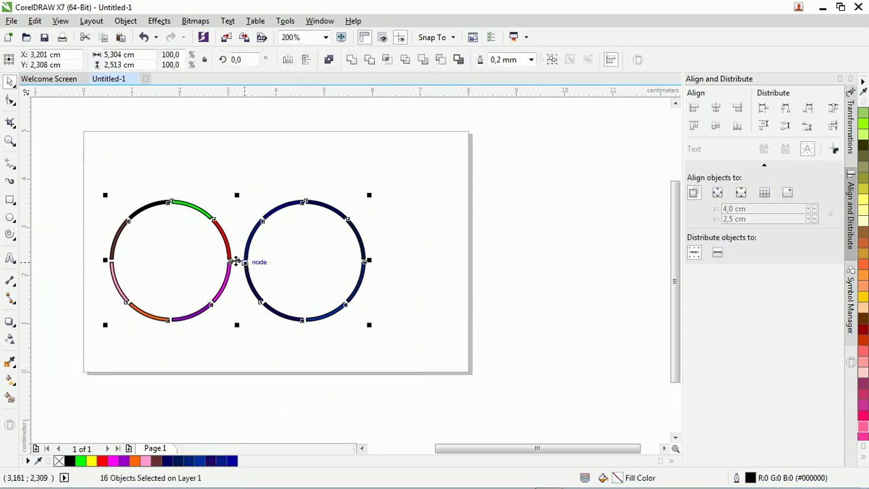
{"action": "left_click_drag", "start_coordinate": [235, 261], "coordinate": [273, 261]}
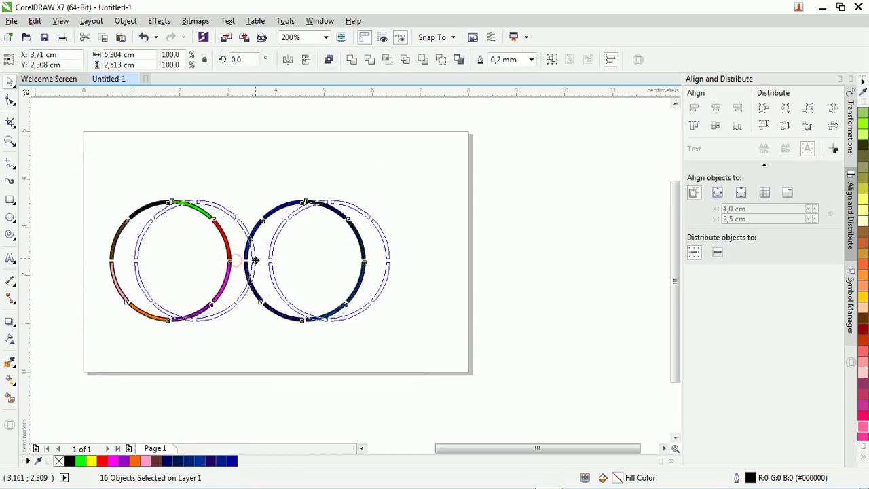
{"action": "left_click", "coordinate": [281, 191]}
{"action": "key", "text": "F4"}
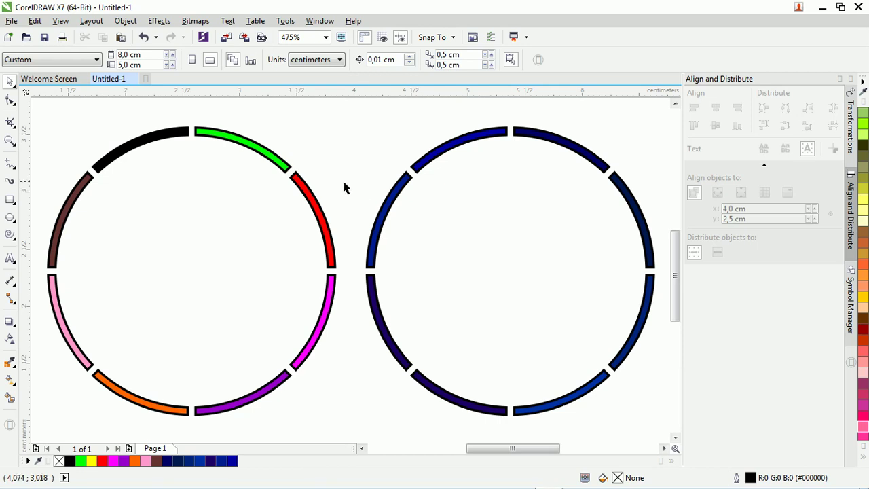
Remove the outlines from all arcs and show the full-screen preview (F9)
{"action": "key", "text": "ctrl+a"}
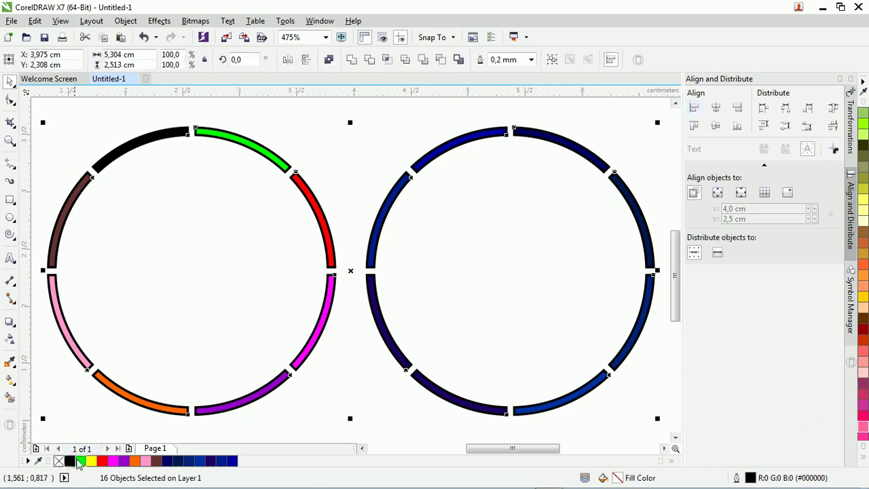
{"action": "right_click", "coordinate": [59, 461]}
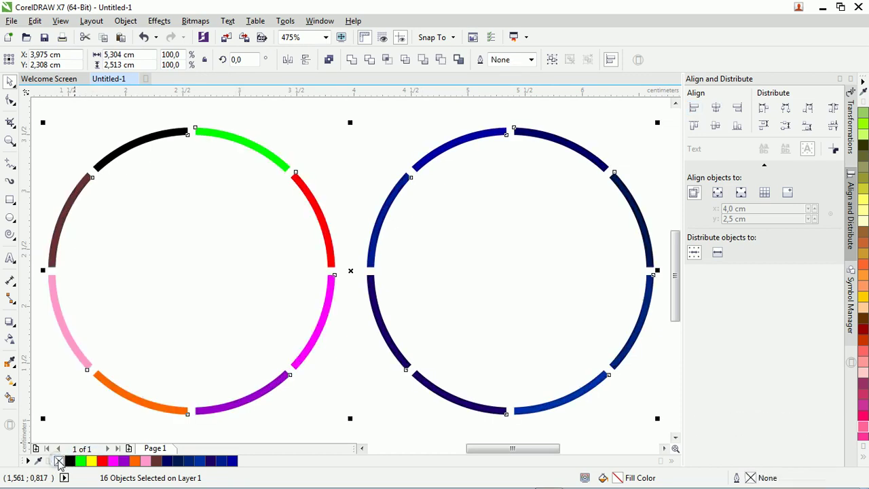
{"action": "left_click", "coordinate": [321, 136]}
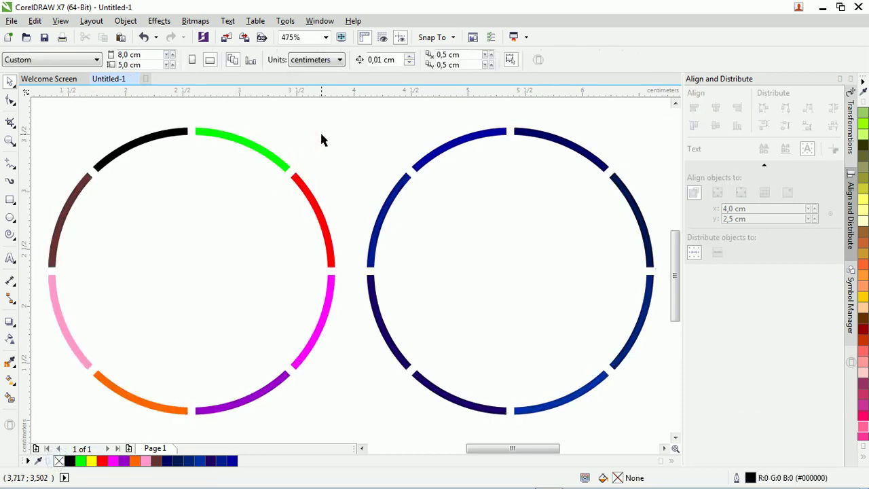
{"action": "key", "text": "F9"}
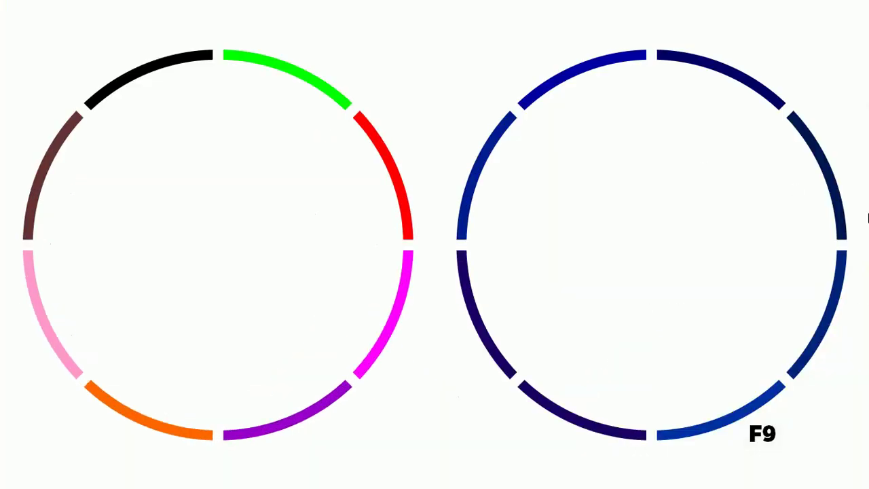